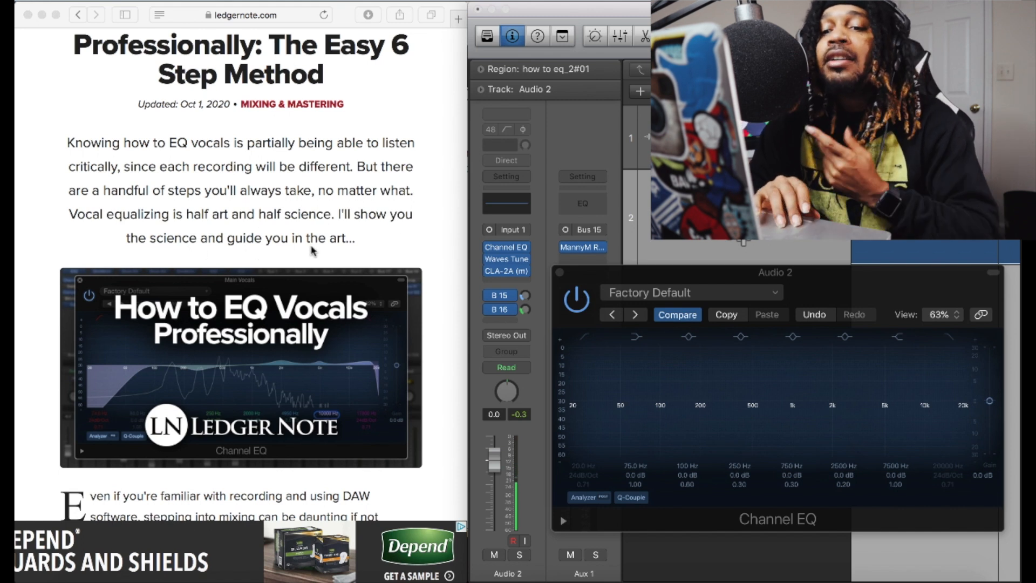
Step: Read the vocal EQ article from its introduction through the parametric equalizer explanation under The 6 Vocal EQ Steps
scroll(313, 250, "down", 5)
scroll(313, 251, "down", 8)
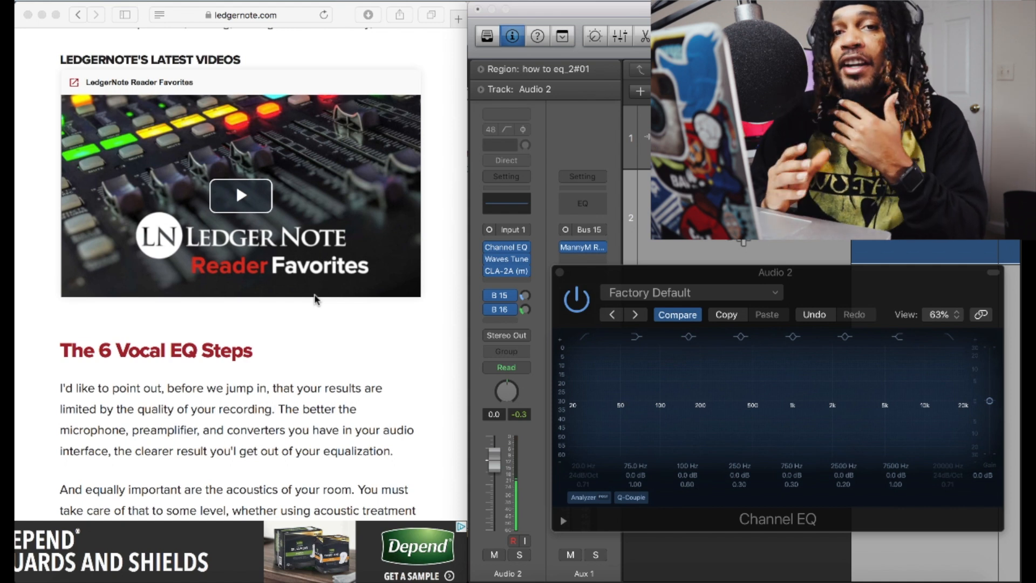
scroll(316, 301, "down", 5)
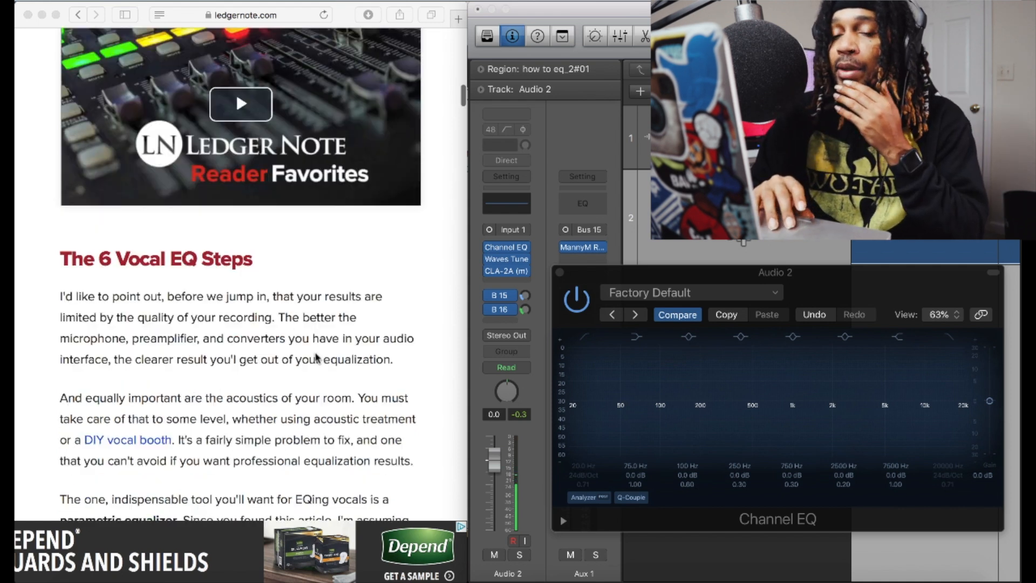
scroll(316, 356, "down", 2)
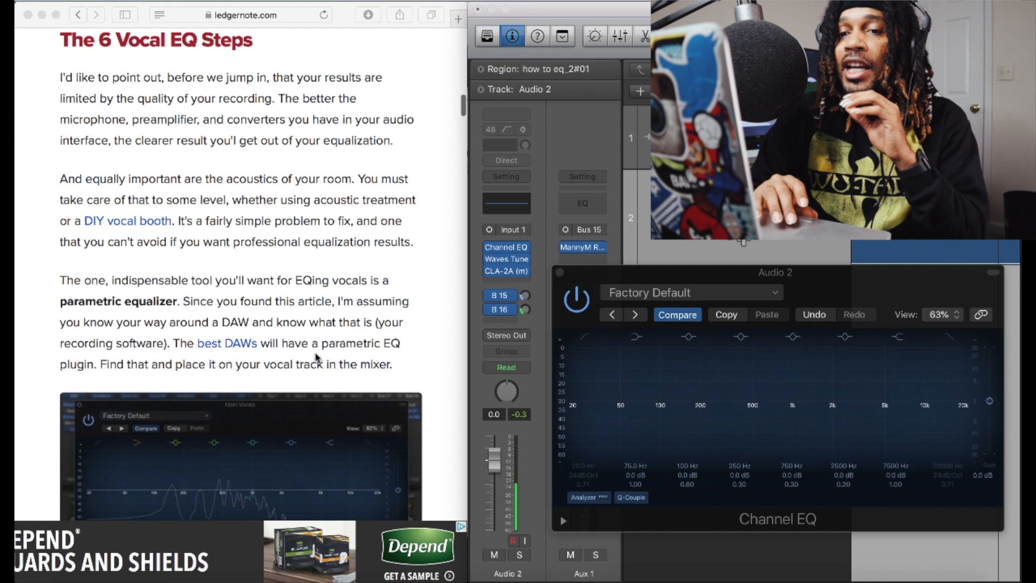
scroll(317, 358, "down", 2)
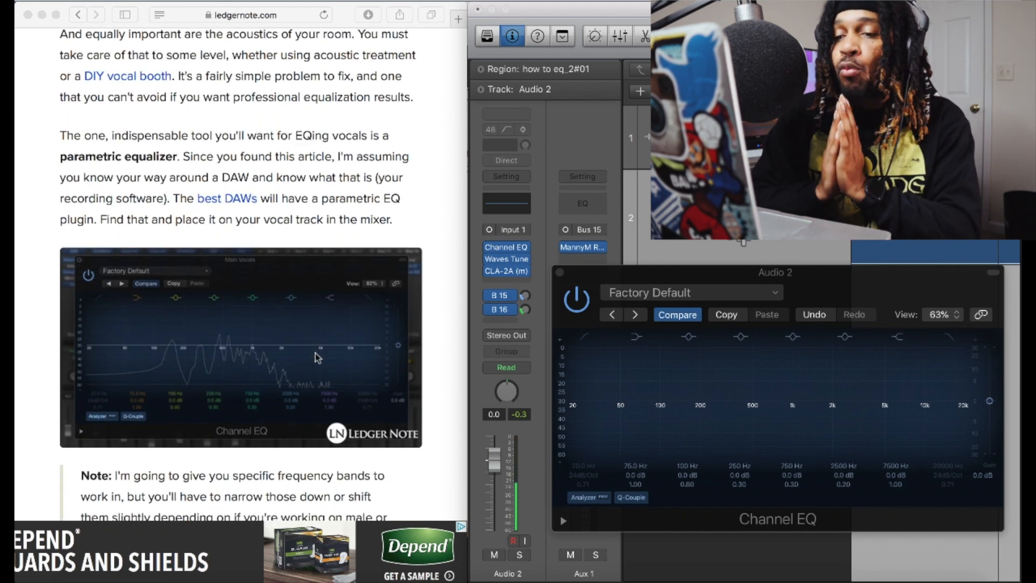
Step: Reposition the Channel EQ window over the mixer and enlarge its view to 72%
left_click_drag(744, 272, 703, 272)
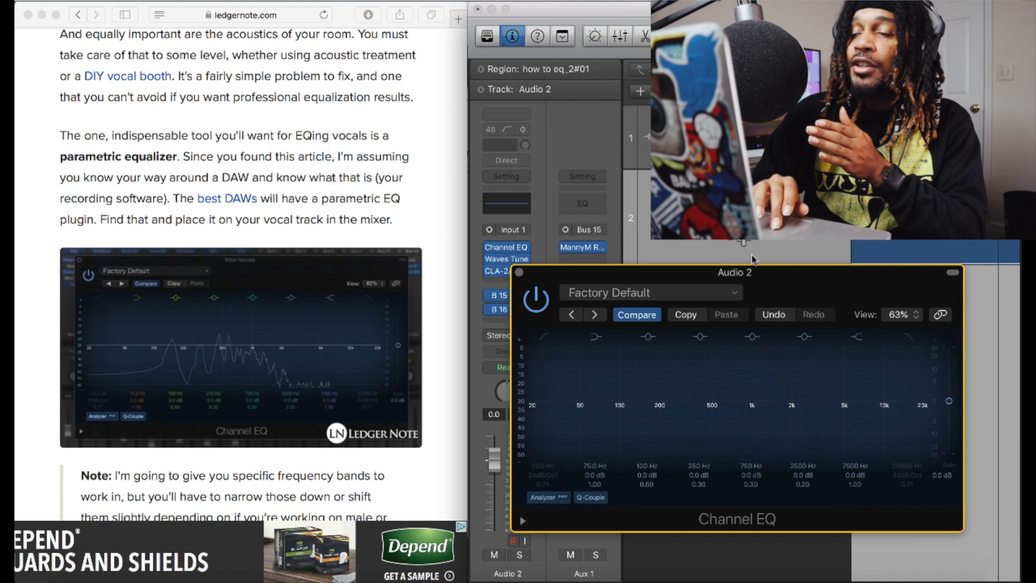
left_click_drag(757, 275, 741, 265)
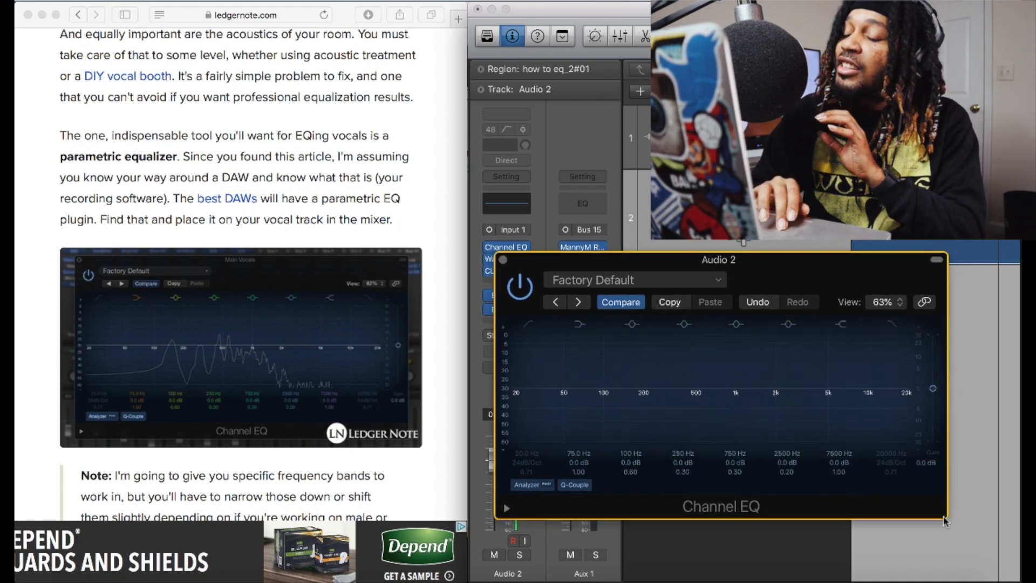
left_click_drag(982, 541, 1005, 568)
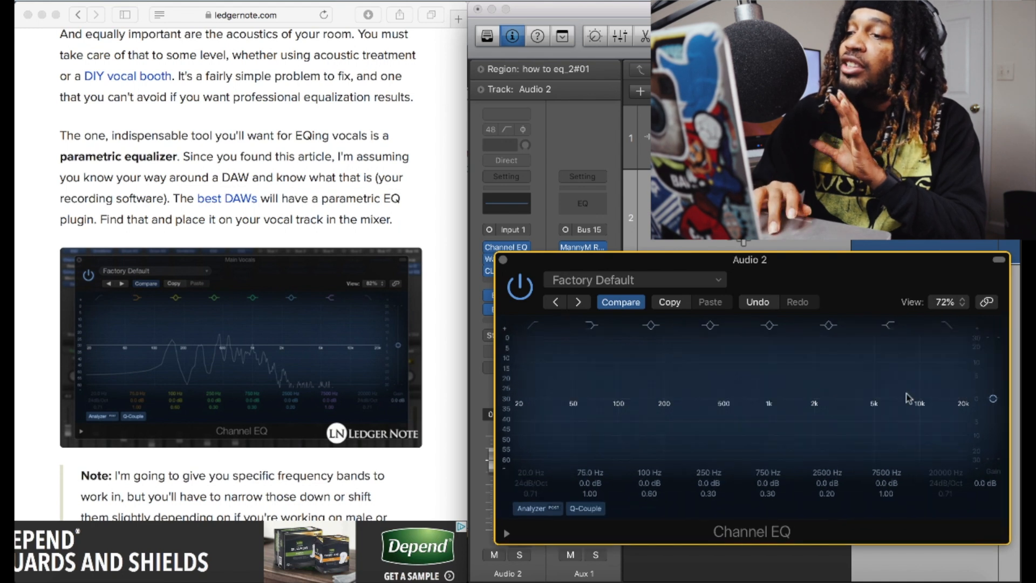
left_click_drag(856, 273, 804, 267)
Step: Following the article's step 1, turn on the Channel EQ's low-cut band and play the vocal to check its spectrum
scroll(294, 291, "down", 10)
scroll(290, 291, "down", 12)
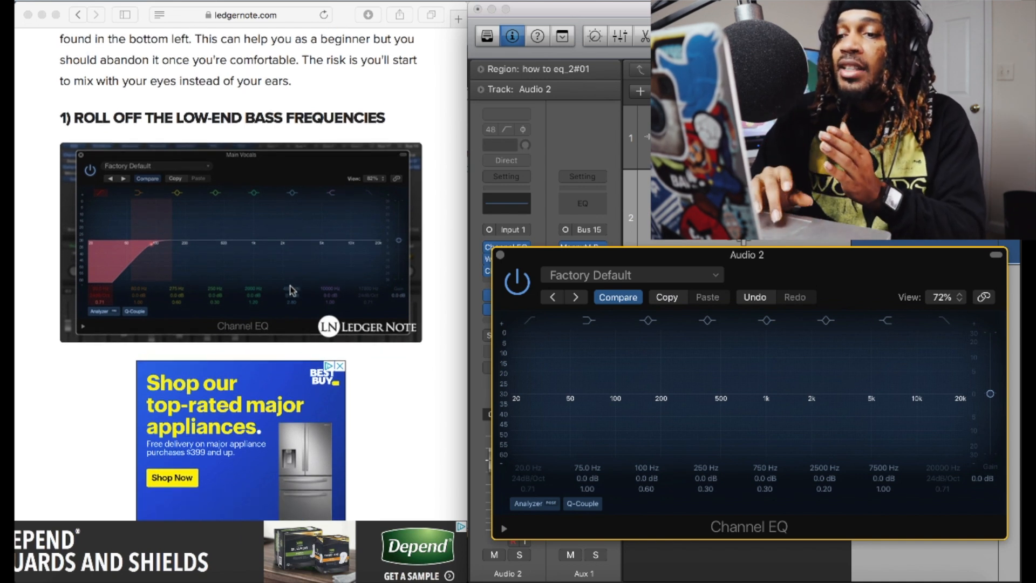
left_click(529, 324)
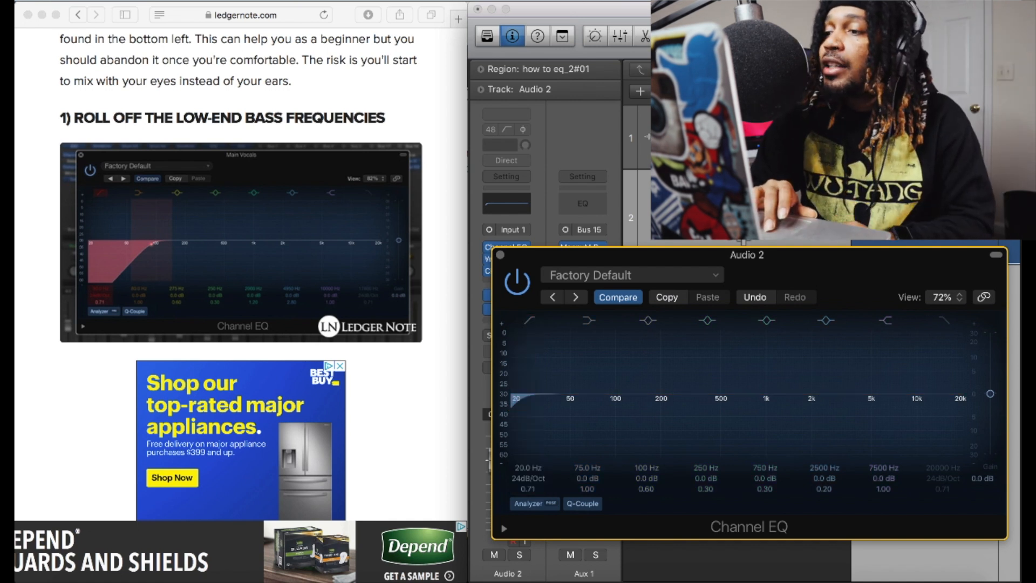
key("space")
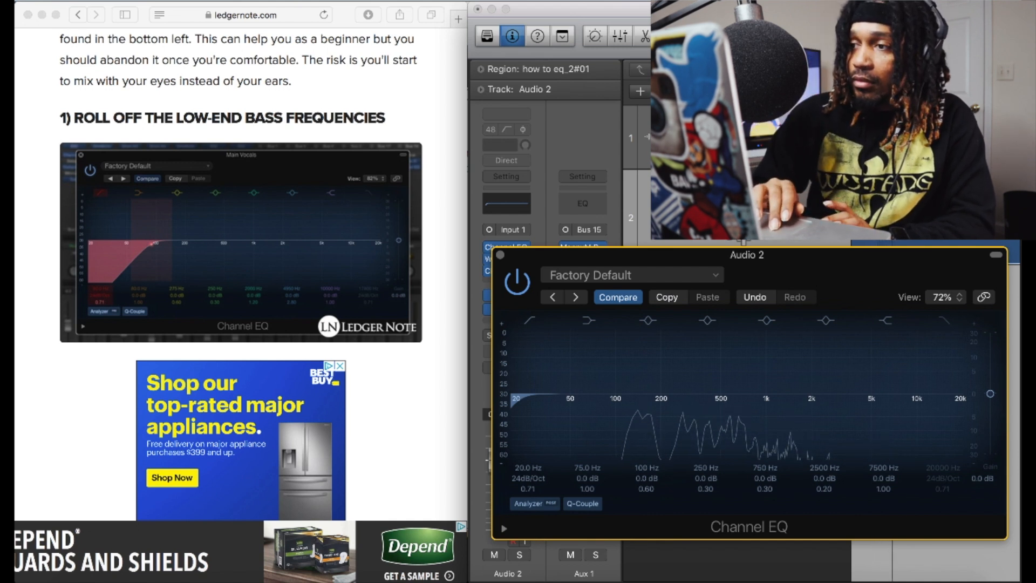
left_click(696, 205)
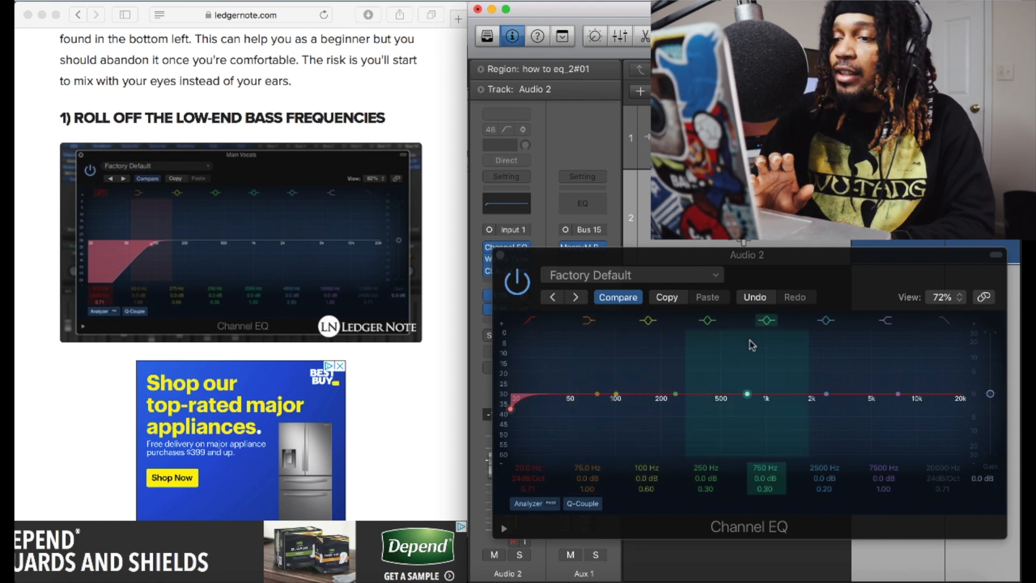
key("space")
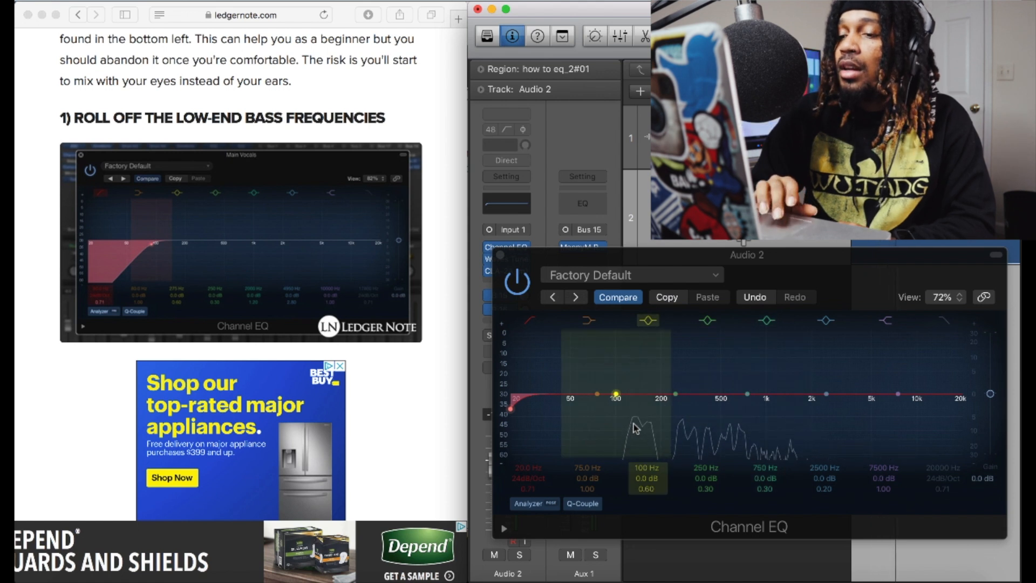
Step: Sweep the low-cut frequency up to about 485 Hz and play the vocal to hear the over-thinned sound
left_click_drag(528, 416, 630, 414)
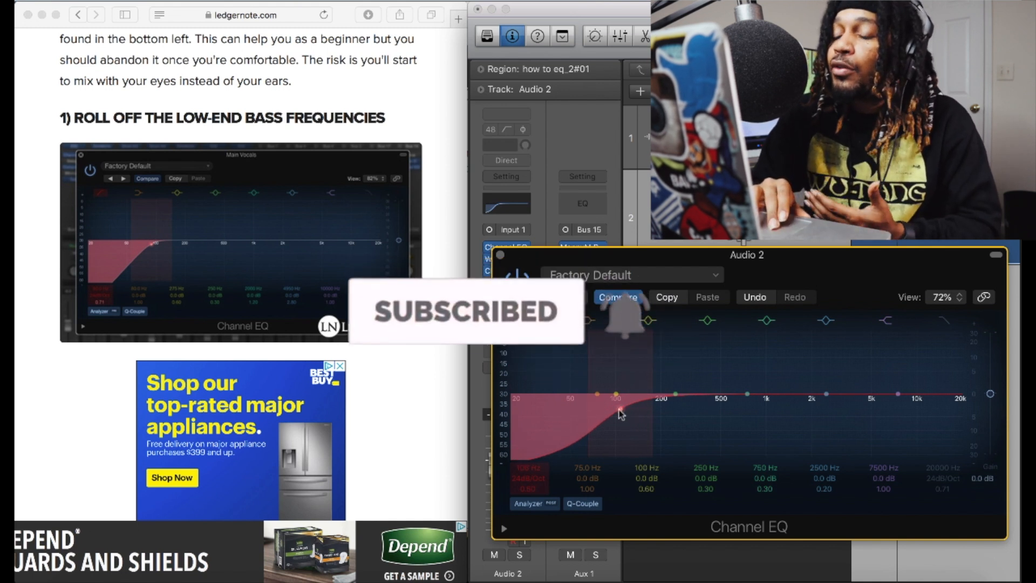
left_click_drag(620, 412, 711, 412)
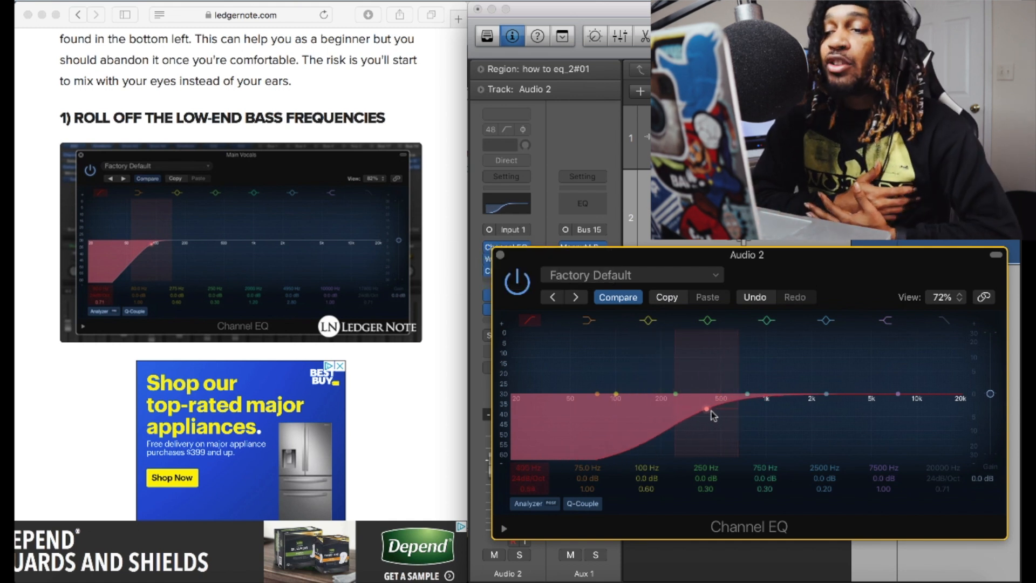
left_click_drag(713, 413, 724, 415)
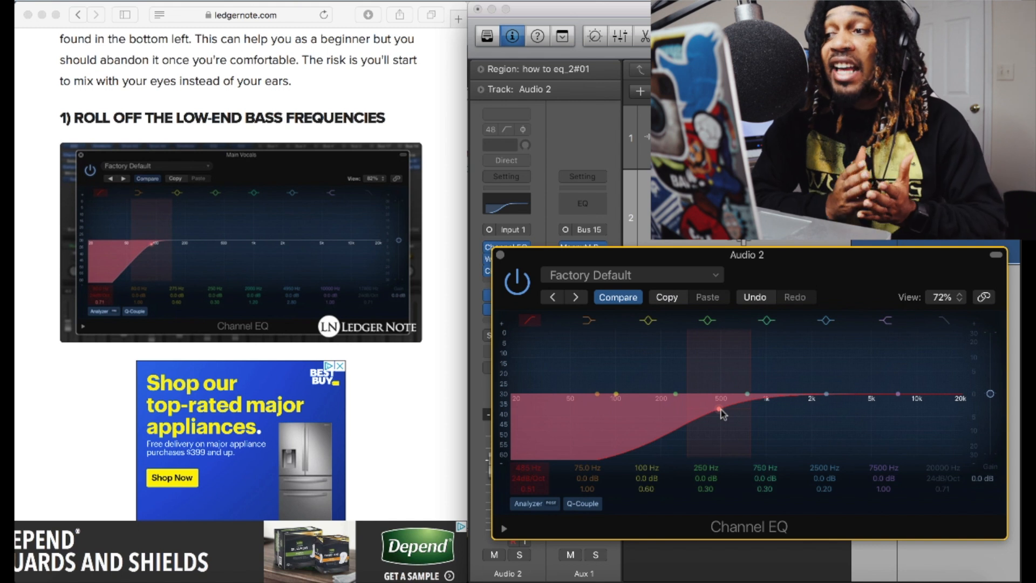
key("space")
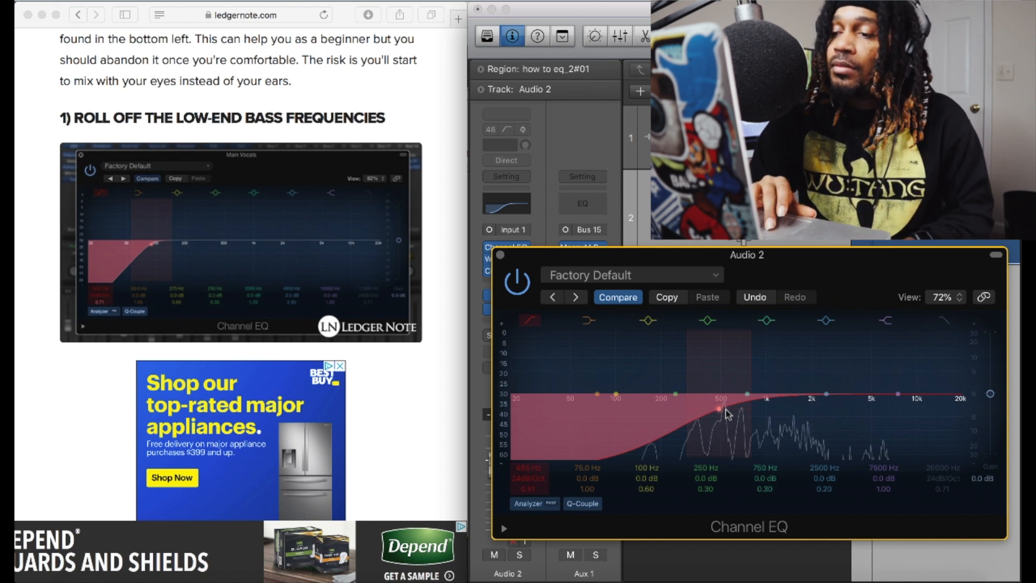
Step: Bring the low-cut frequency down to 142 Hz with a Q of 0.60, keeping the 24 dB/Oct slope
left_click_drag(709, 408, 637, 423)
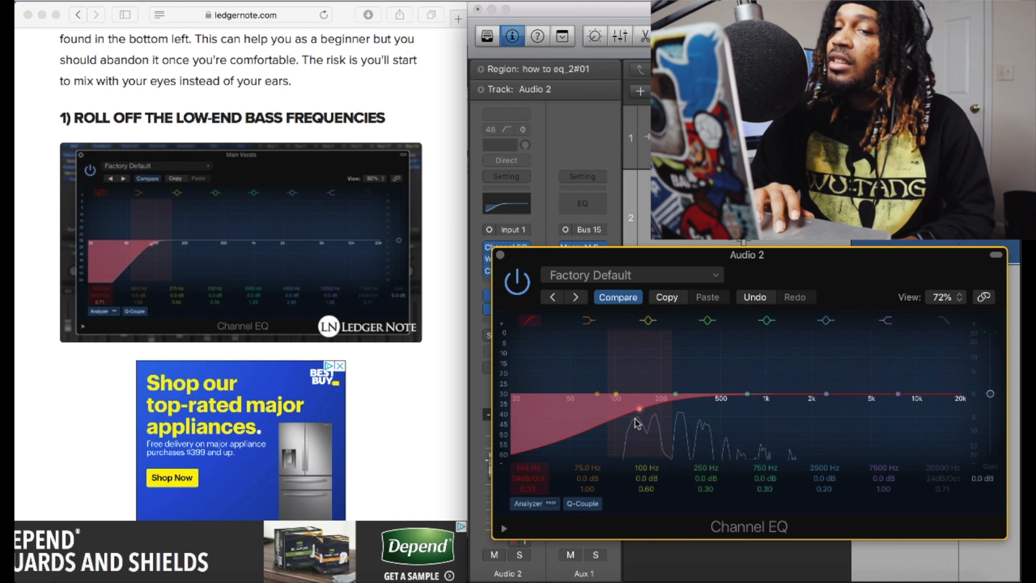
left_click_drag(636, 423, 627, 384)
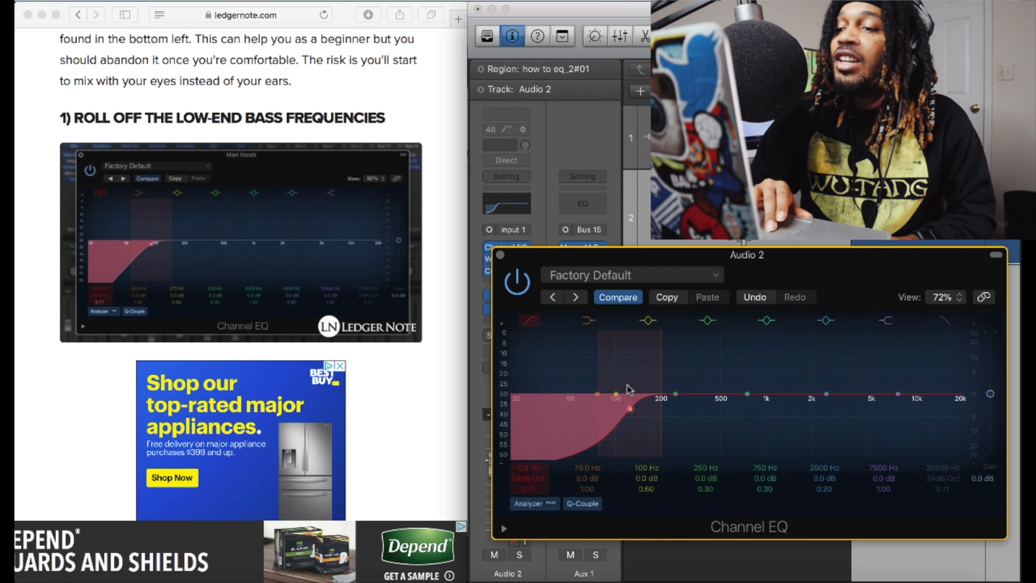
left_click_drag(627, 385, 641, 388)
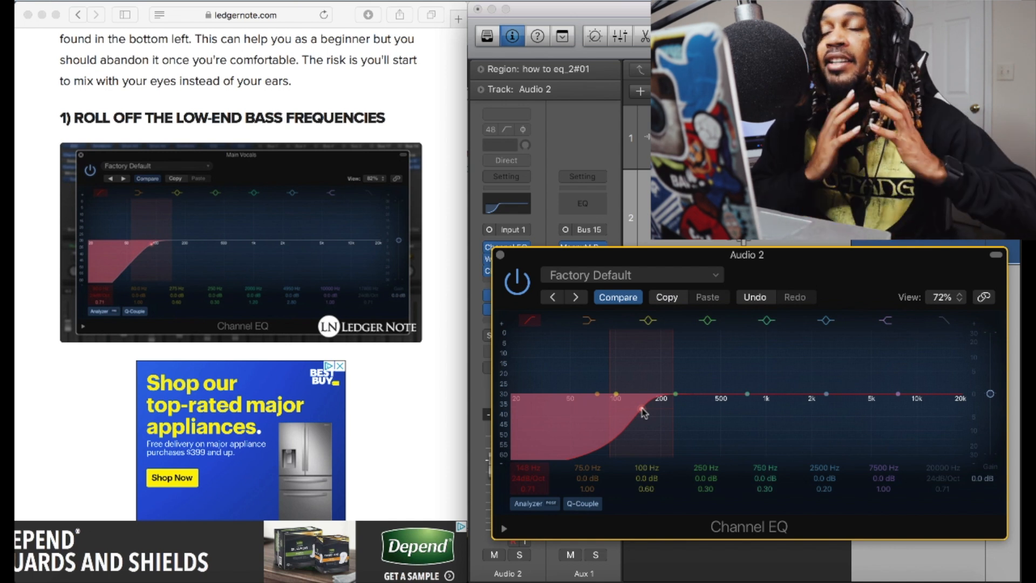
left_click_drag(643, 413, 640, 405)
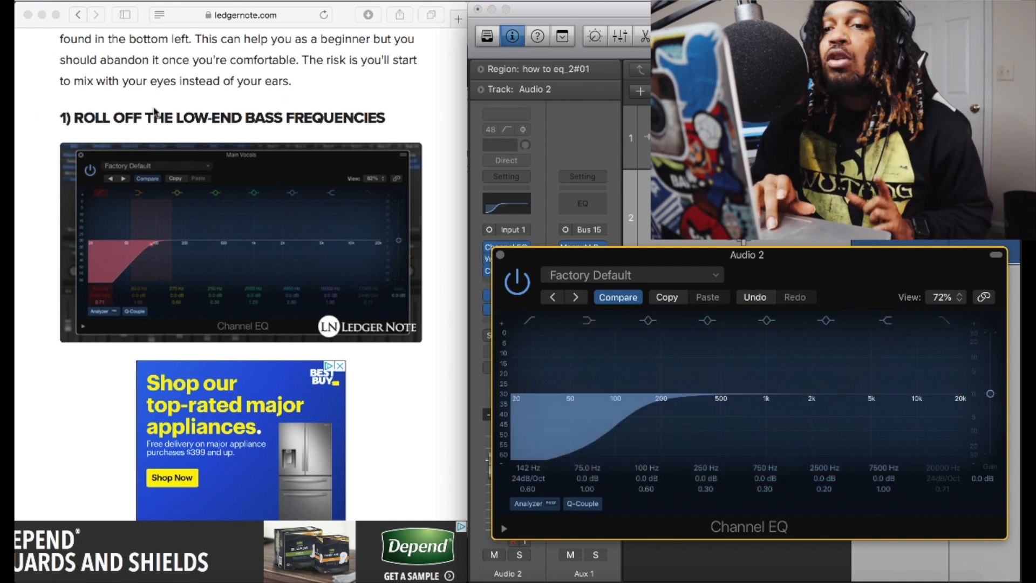
Step: Read the article's section on rolling off low-end bass, including its recommended starting settings for frequency, slope and Q
scroll(362, 117, "down", 5)
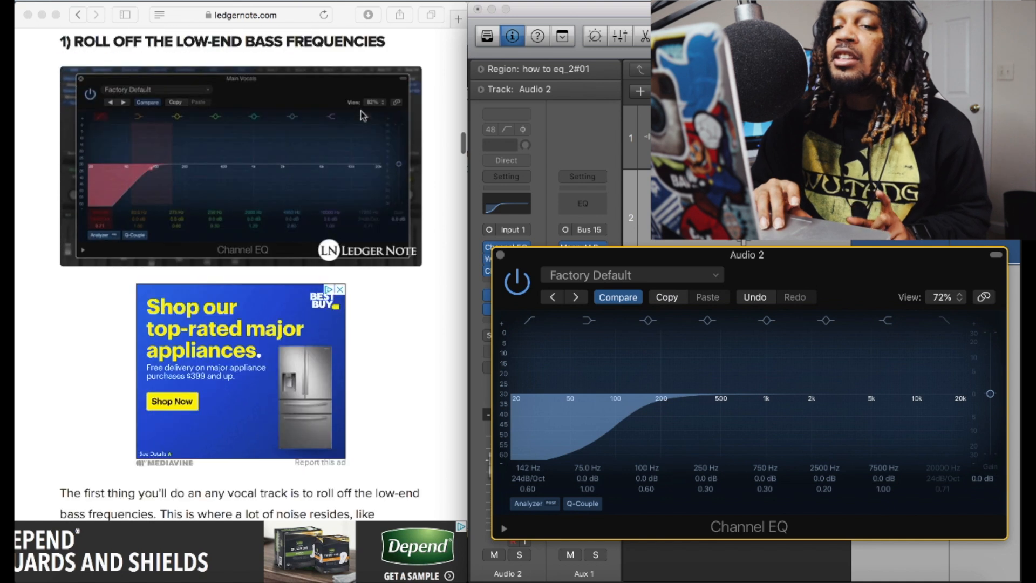
scroll(361, 115, "down", 5)
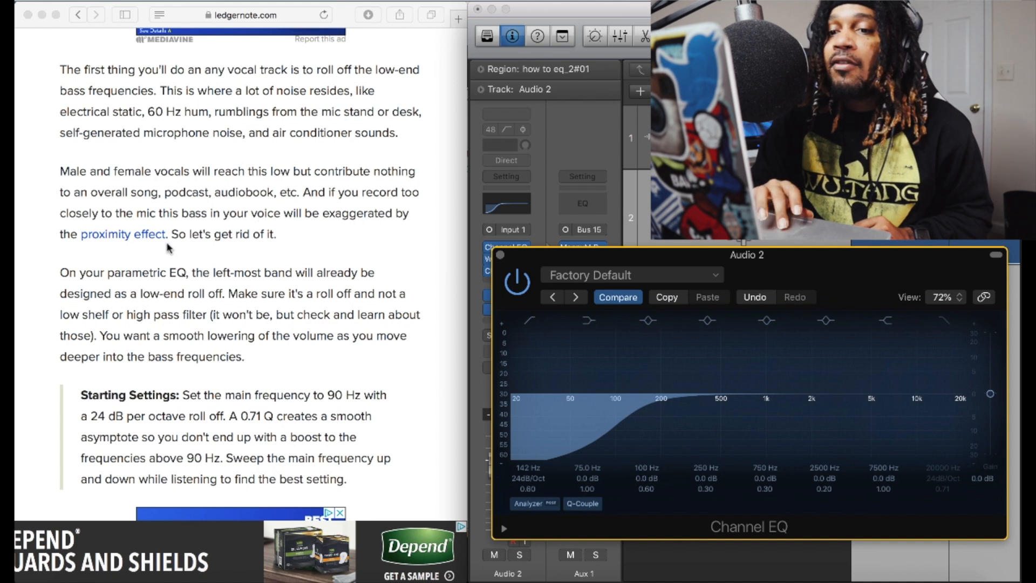
scroll(192, 260, "down", 3)
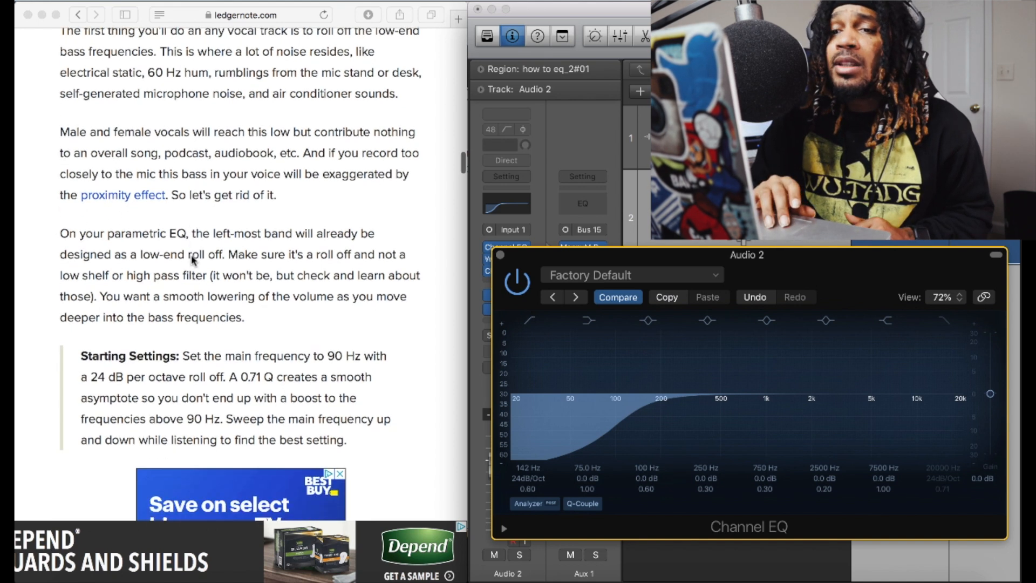
scroll(193, 260, "down", 5)
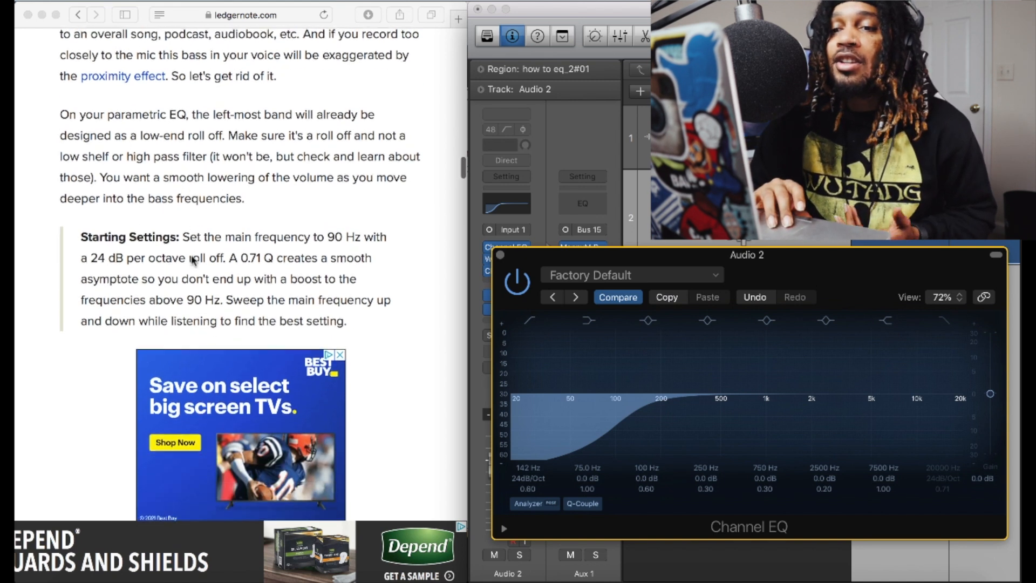
scroll(193, 260, "down", 2)
scroll(192, 260, "up", 8)
scroll(193, 260, "up", 2)
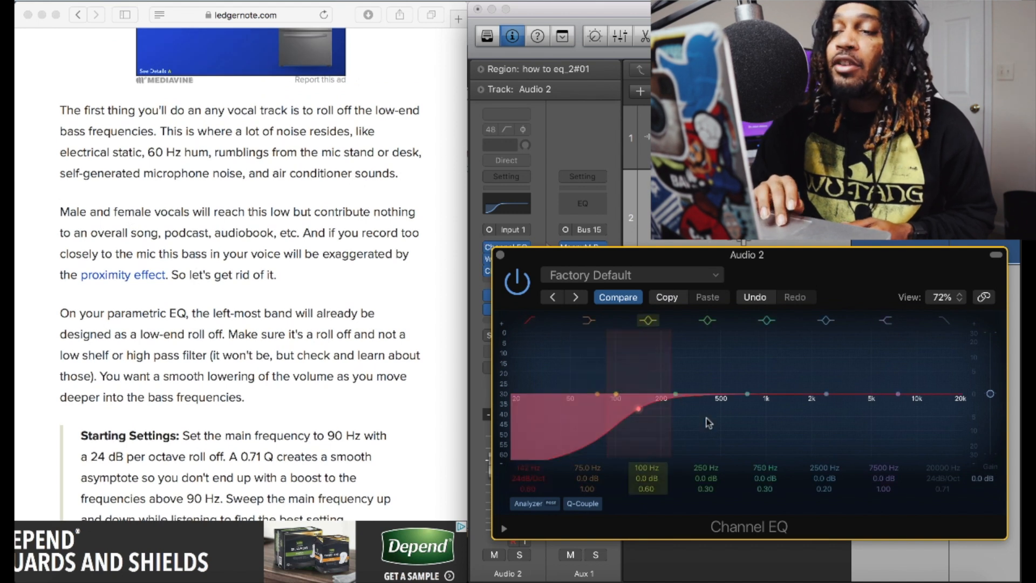
scroll(302, 384, "down", 8)
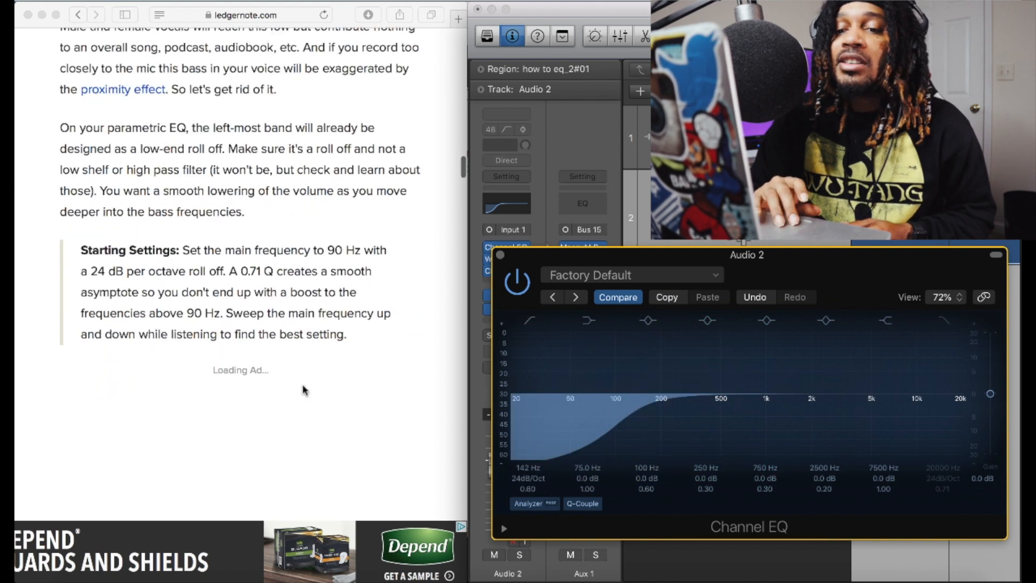
Step: Read the article's second section, on reducing muddiness and boominess, including the frequency range it covers
scroll(302, 384, "down", 6)
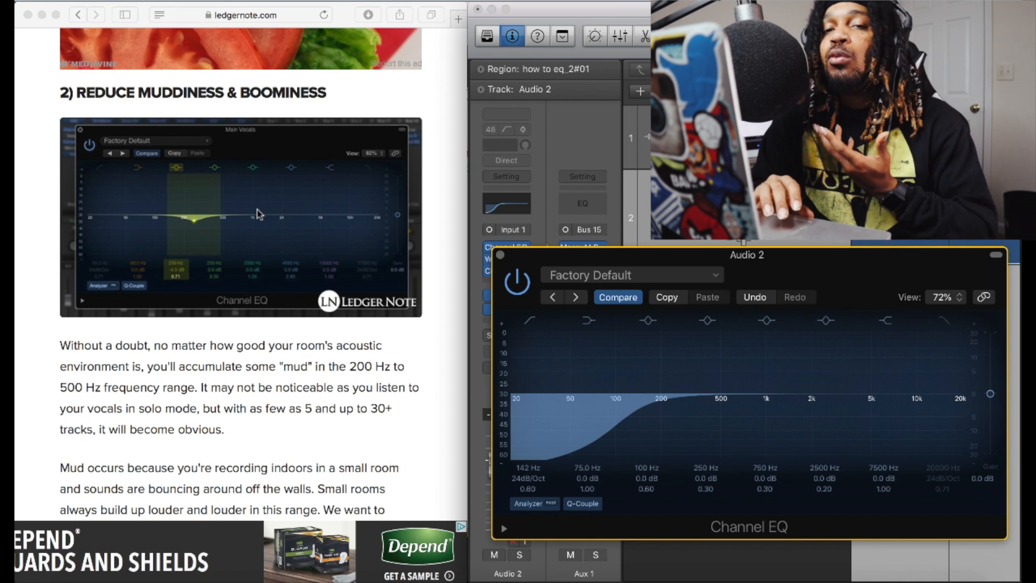
scroll(257, 210, "down", 1)
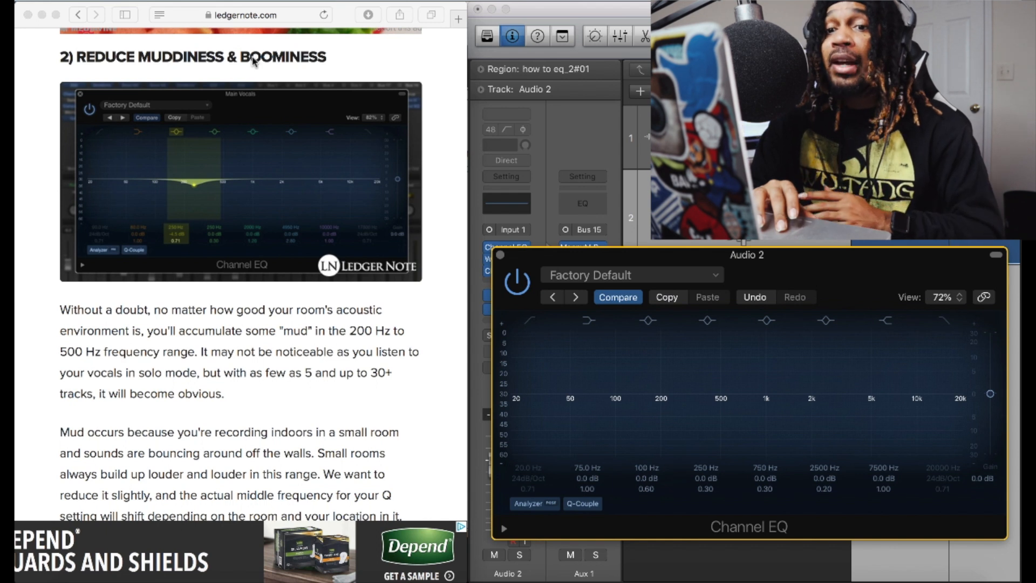
scroll(195, 343, "down", 2)
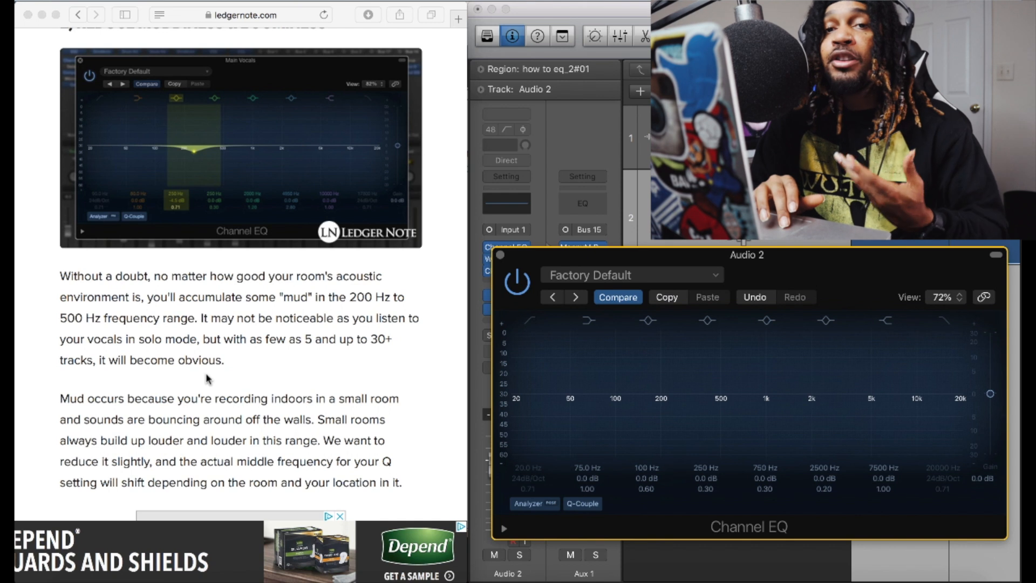
scroll(180, 377, "down", 1)
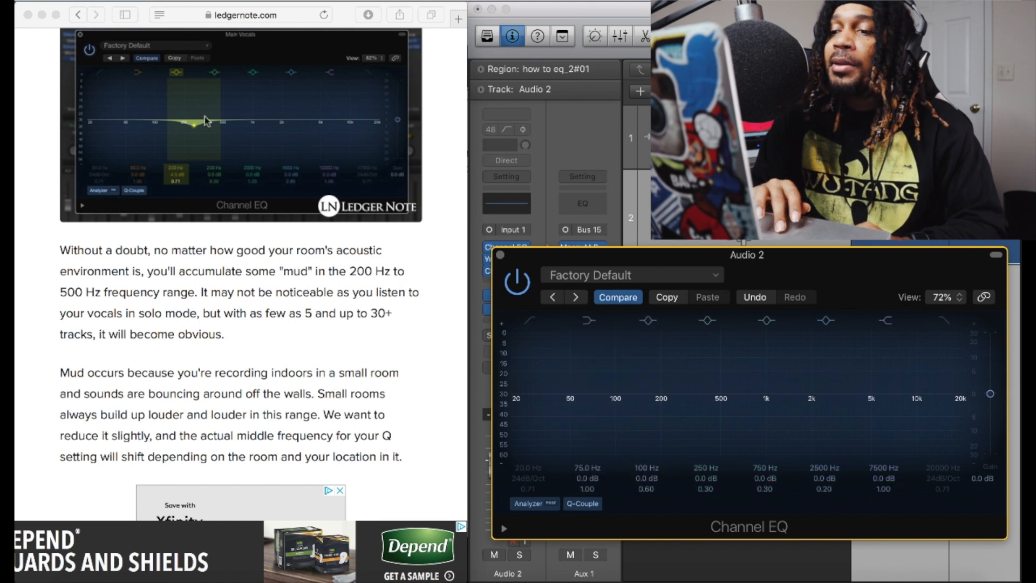
Step: Cut the yellow peak band by 24 dB at about 265 Hz during playback and toggle the EQ's bypass to compare
left_click_drag(616, 397, 699, 402)
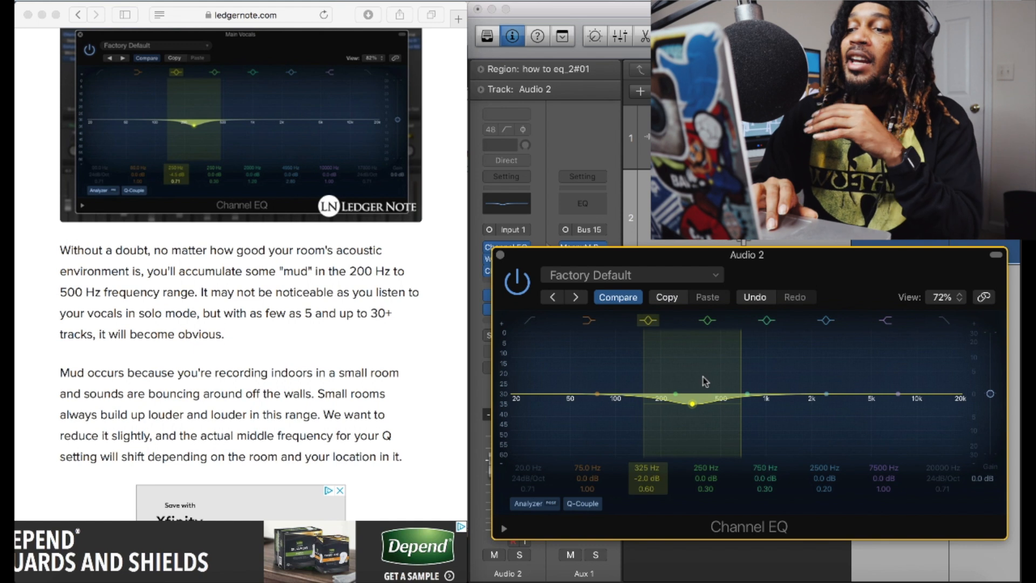
left_click_drag(693, 406, 690, 402)
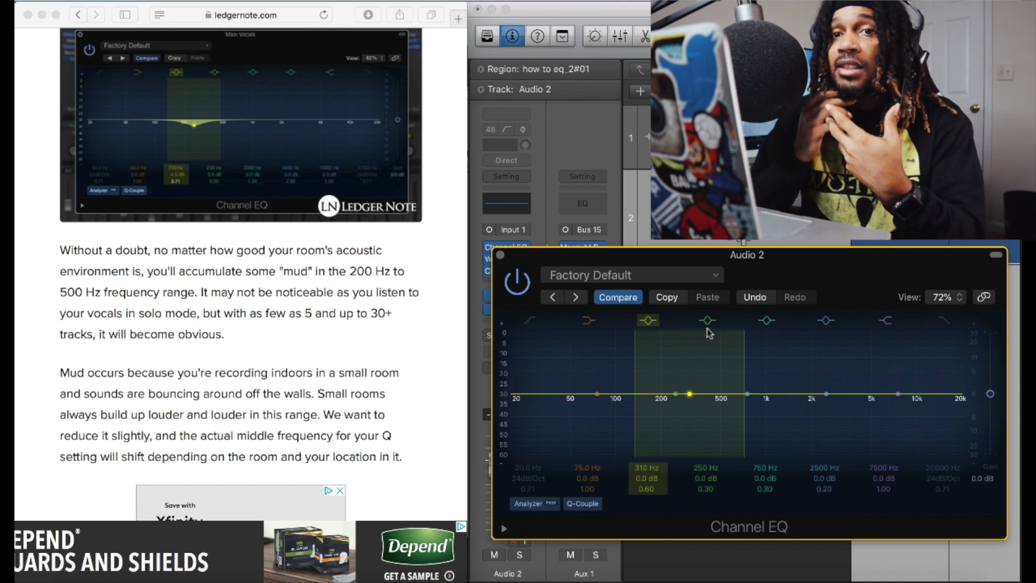
key("space")
left_click_drag(690, 397, 708, 478)
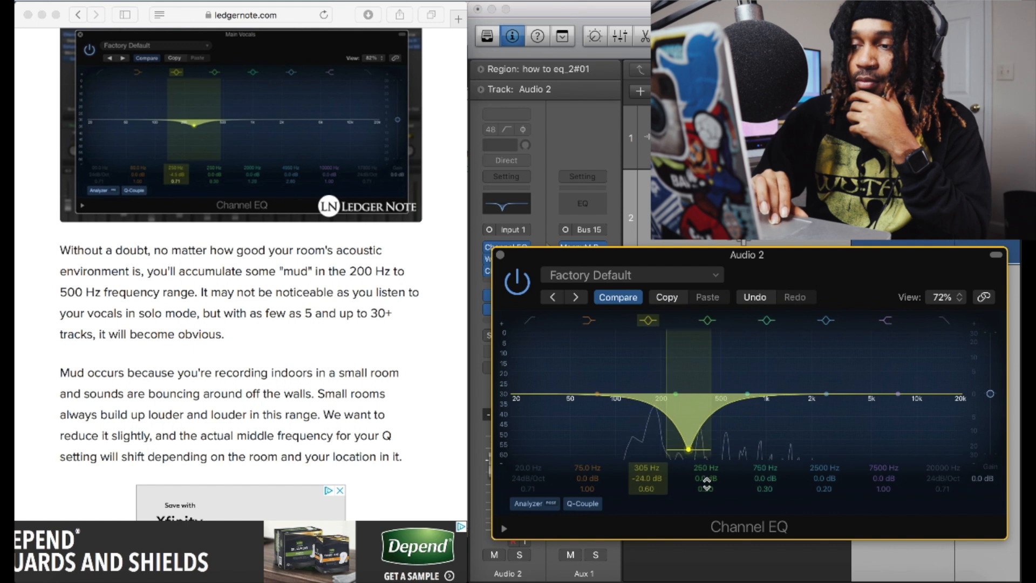
left_click_drag(687, 451, 679, 450)
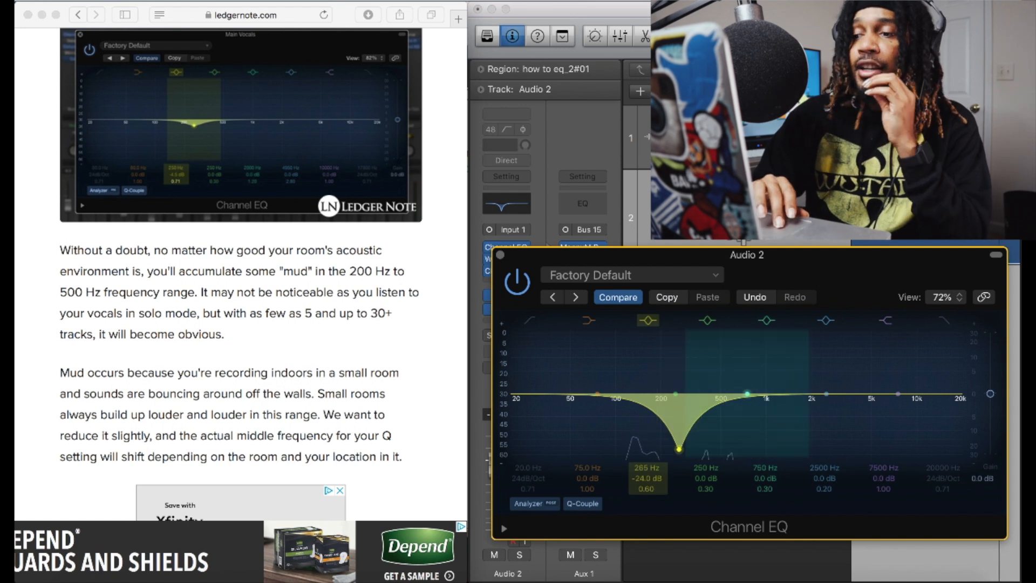
left_click(521, 285)
left_click(523, 285)
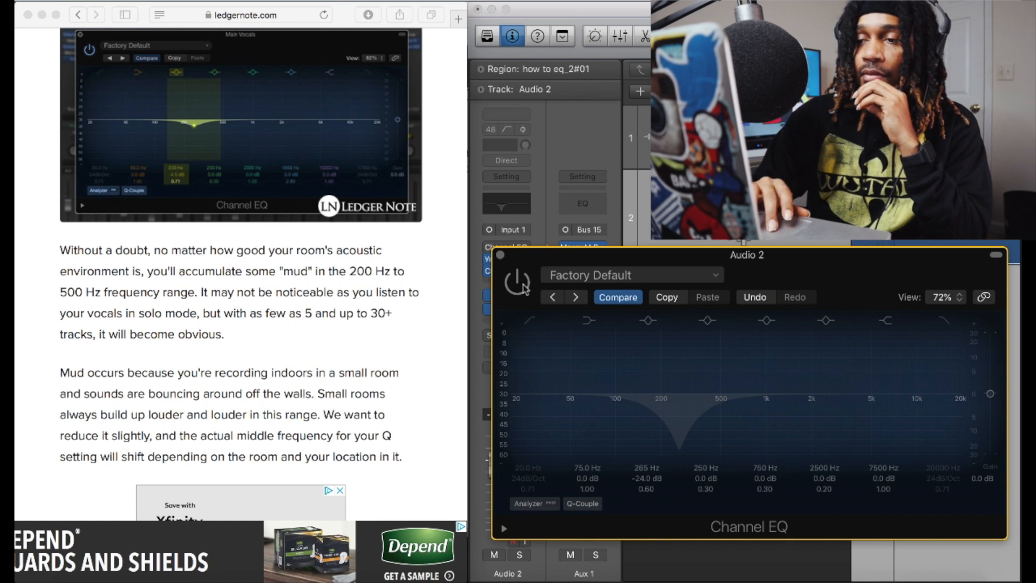
Step: Re-enable the EQ and reshape the yellow mud band to a 4 dB cut at about 290 Hz with a Q of 0.46
left_click(522, 285)
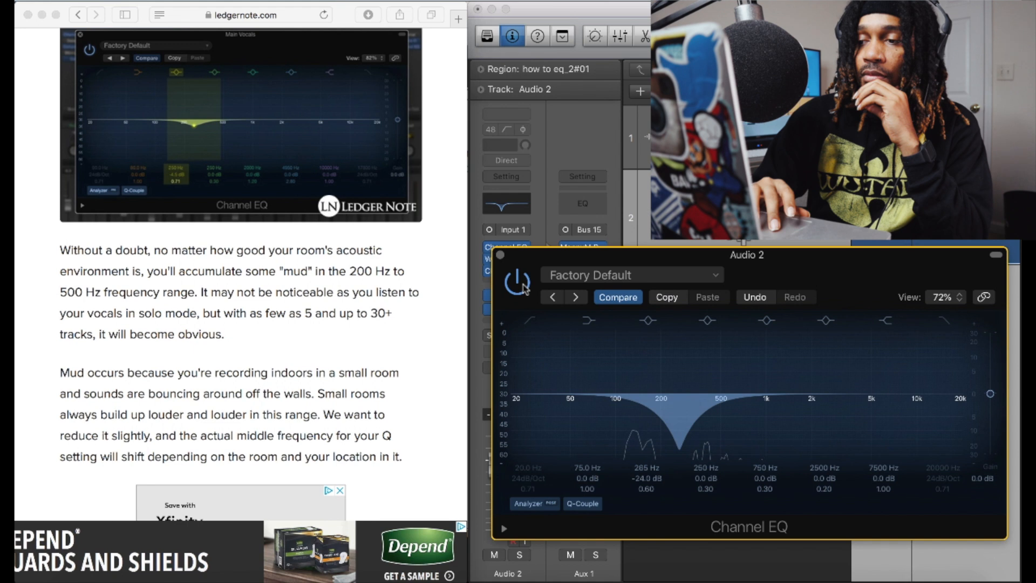
left_click_drag(679, 447, 756, 406)
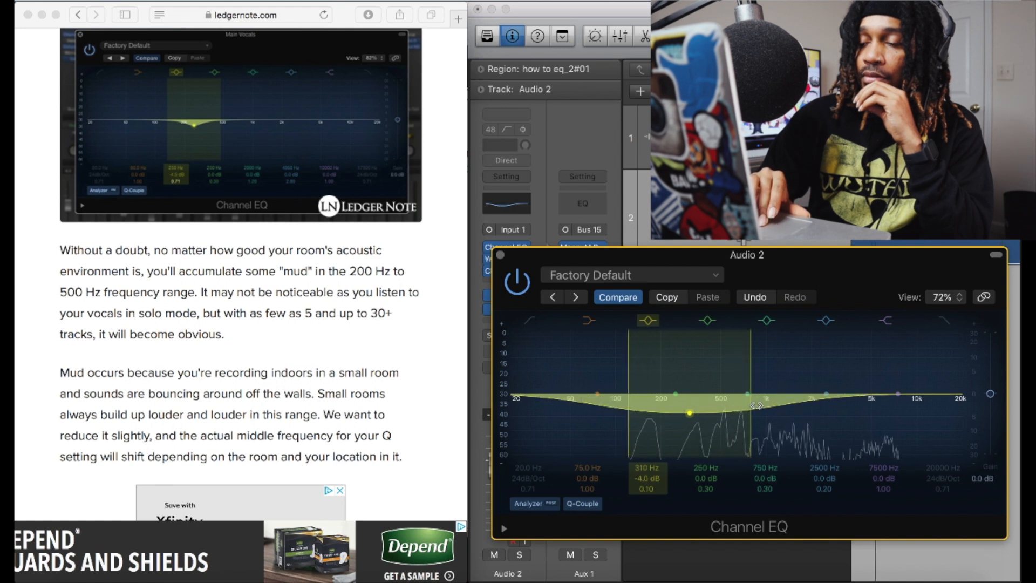
left_click_drag(690, 413, 640, 419)
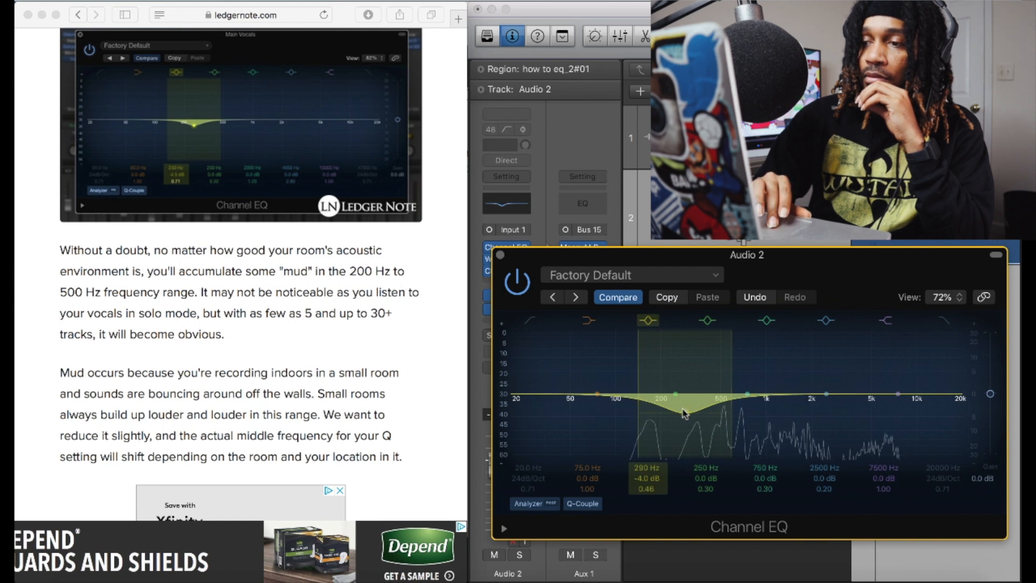
left_click_drag(684, 414, 686, 413)
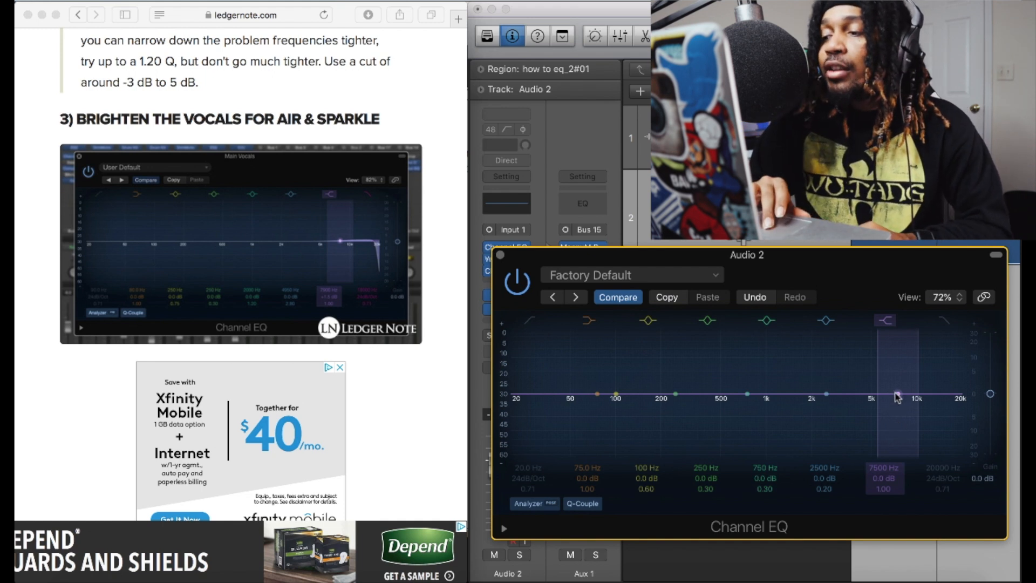
Step: Raise the high shelf by 24 dB at about 6800 Hz as a demonstration, and return it to its default
mouse_move(898, 396)
left_mouse_down()
mouse_move(877, 398)
mouse_move(895, 398)
left_mouse_up()
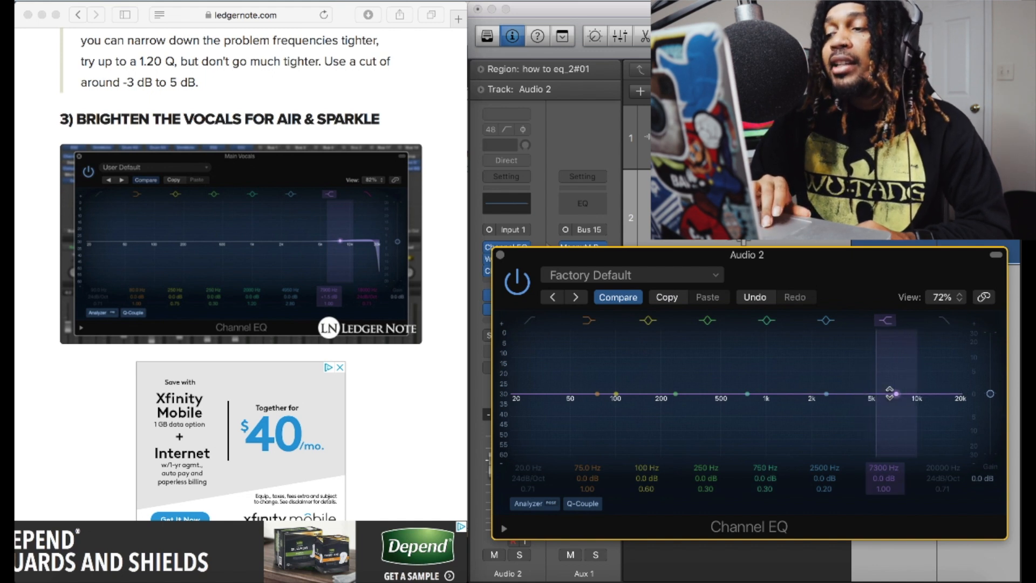
left_click_drag(898, 398, 894, 331)
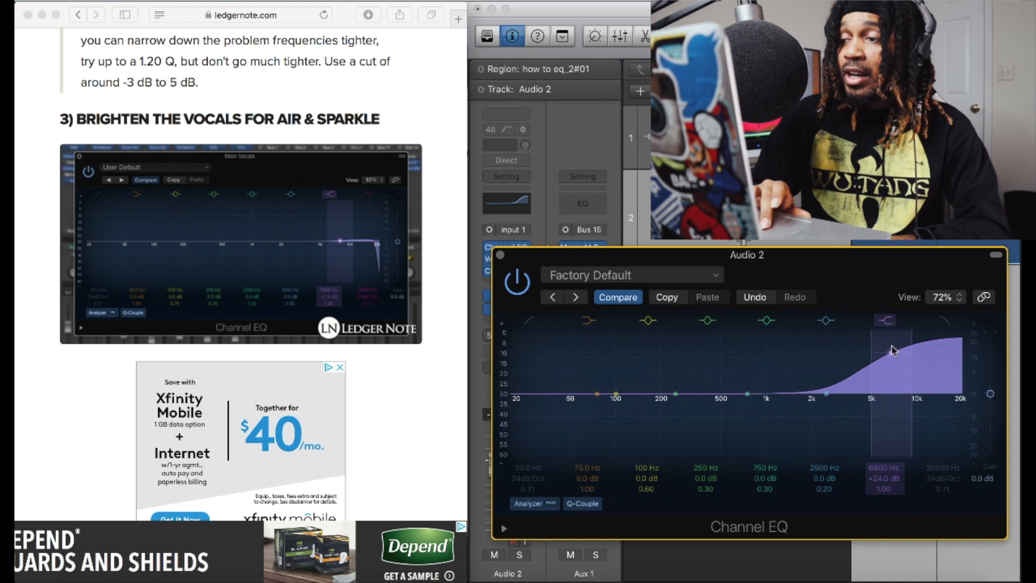
left_click_drag(891, 356, 894, 376)
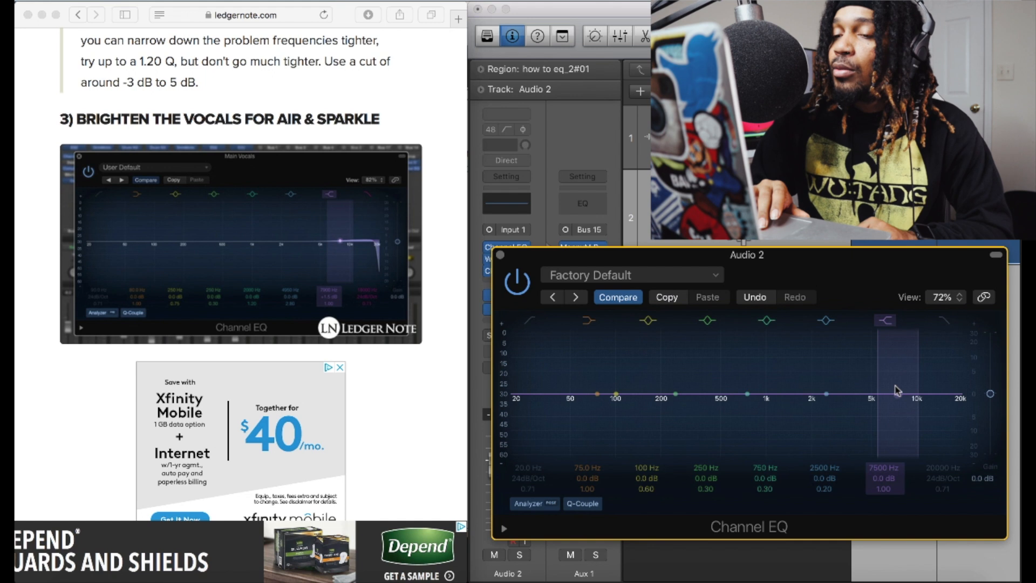
Step: Enable the high cut, lower it to about 13600 Hz at 24 dB/Oct, and turn it off again
left_click(944, 321)
left_click_drag(961, 406, 933, 408)
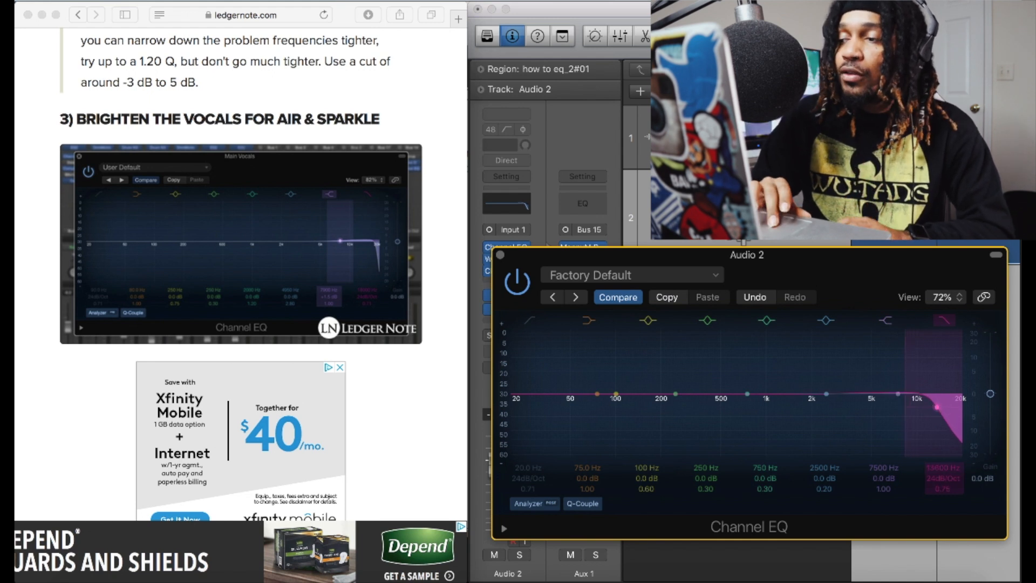
left_click(948, 321)
Step: Boost the high shelf by 24 dB during playback and sweep its frequency down to about 4350 Hz
left_click(885, 322)
left_click_drag(898, 394, 896, 368)
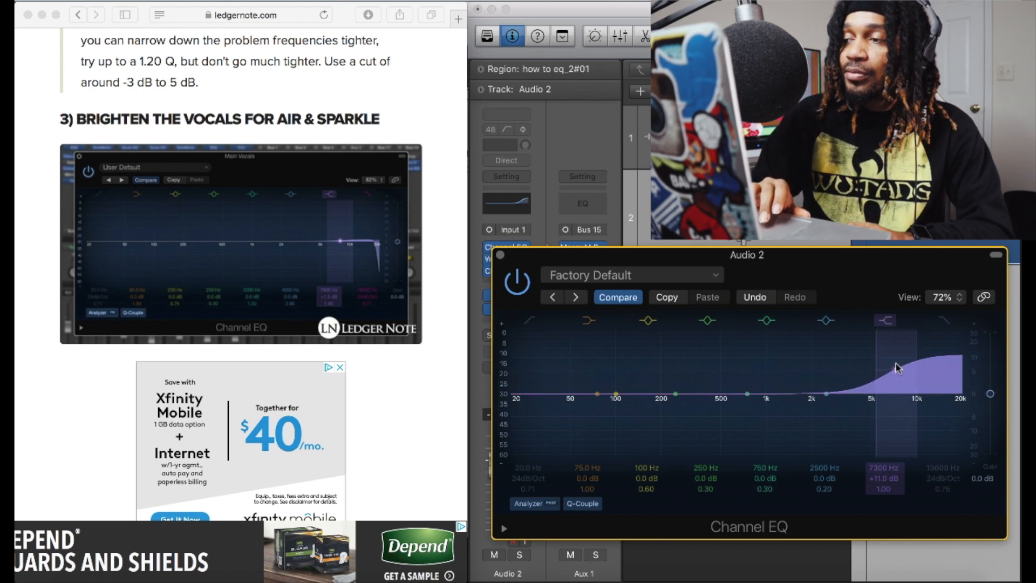
left_click_drag(896, 368, 894, 321)
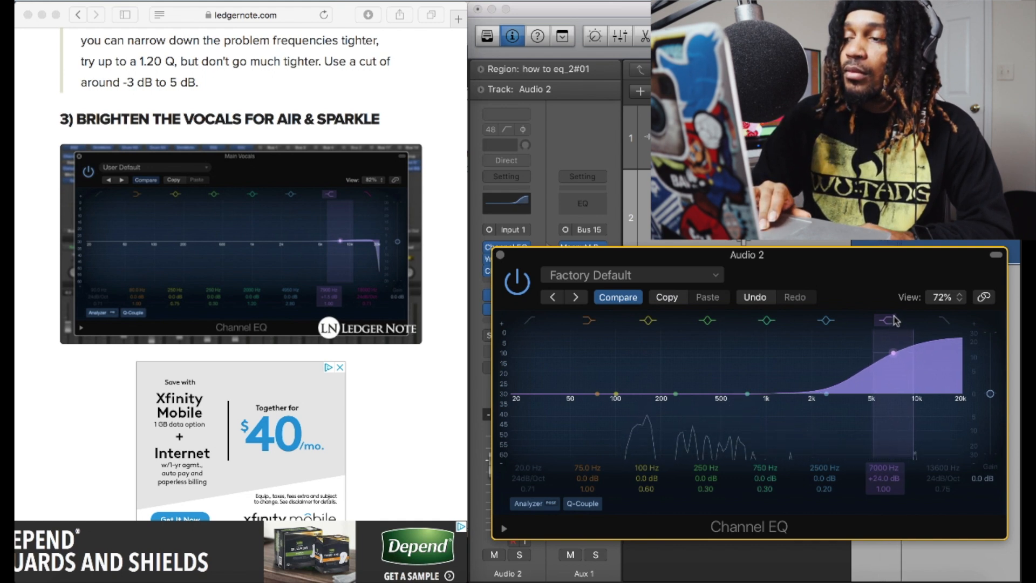
left_click_drag(893, 321, 861, 357)
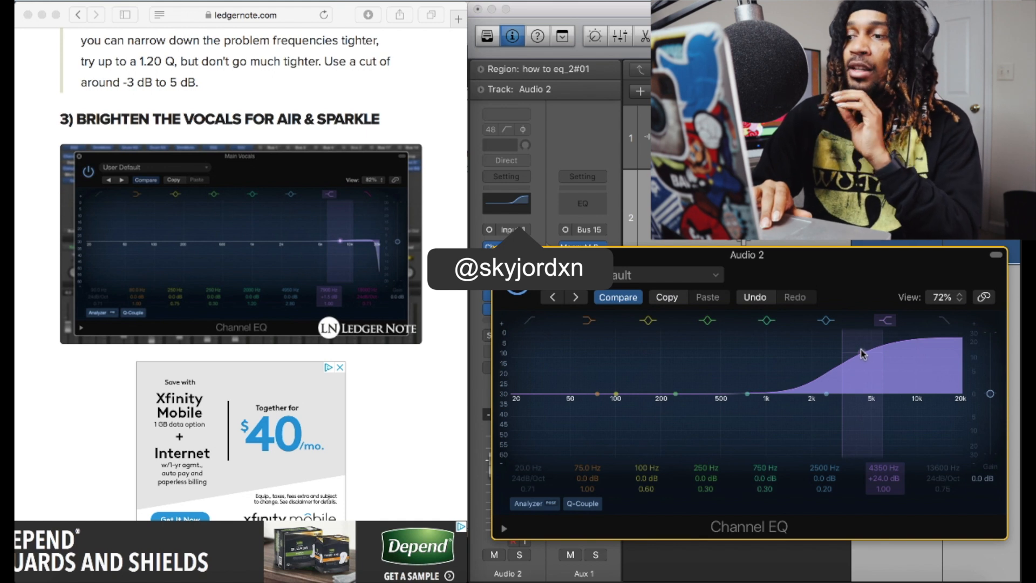
Step: Try high-shelf boosts of 8 dB at 6500 Hz and 14 dB at 3900 Hz, and flatten the shelf
left_click_drag(862, 356, 893, 379)
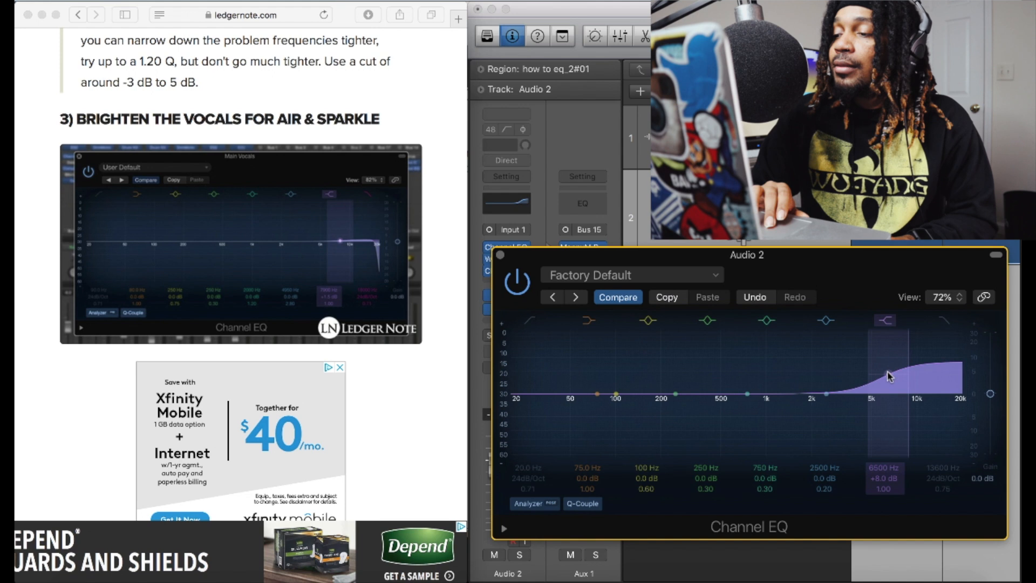
left_click_drag(890, 376, 853, 361)
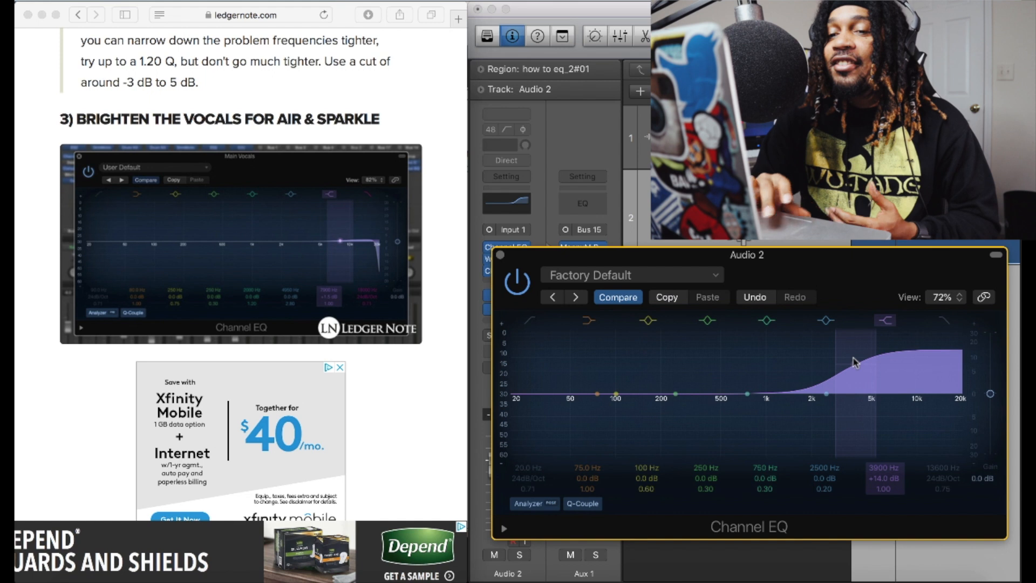
left_click_drag(856, 368, 888, 399)
Step: Boost the high shelf by 24 dB at about 4850 Hz during playback, and reset the band to its default
key("space")
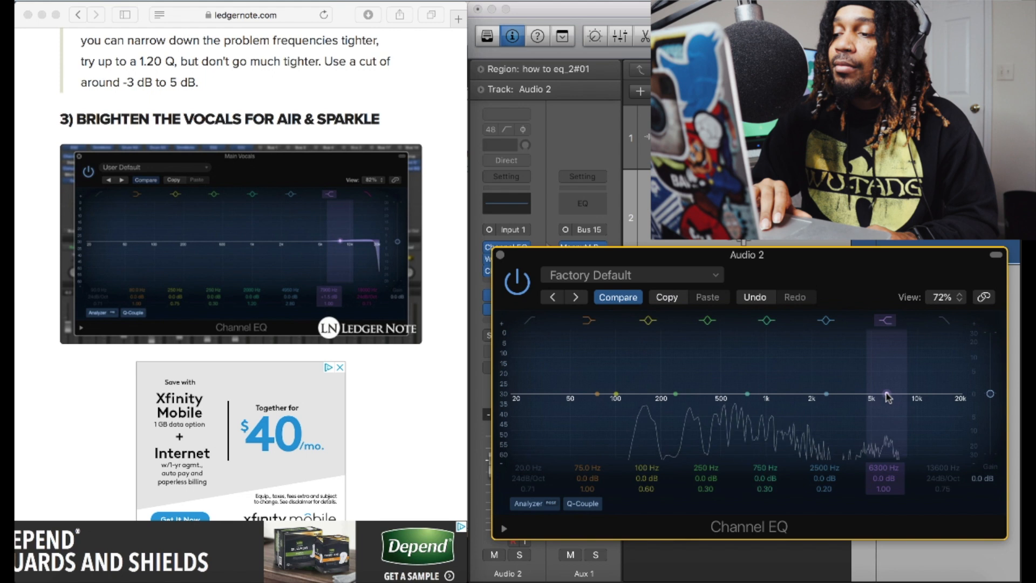
left_click_drag(888, 398, 869, 298)
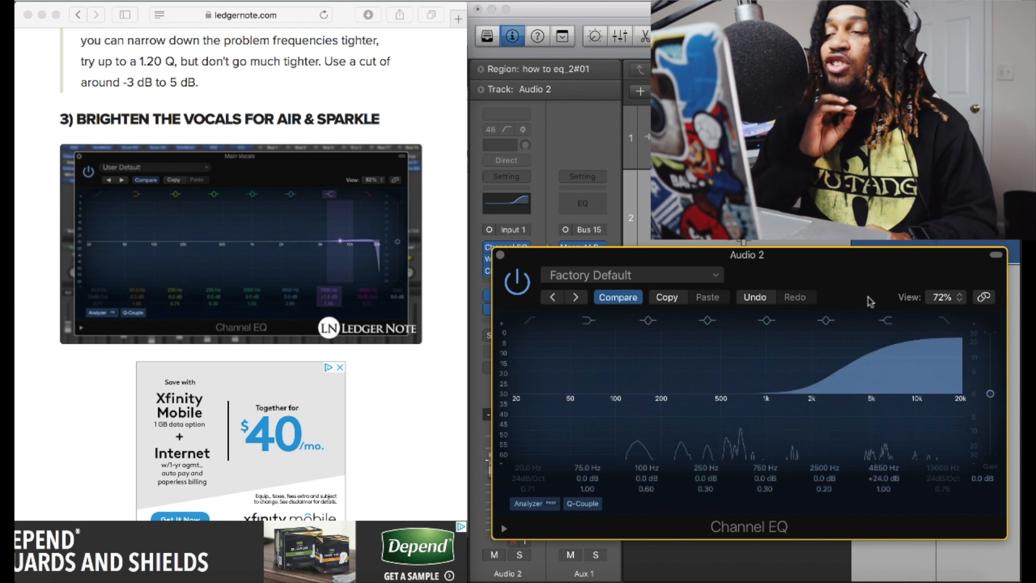
left_click(869, 357, "alt")
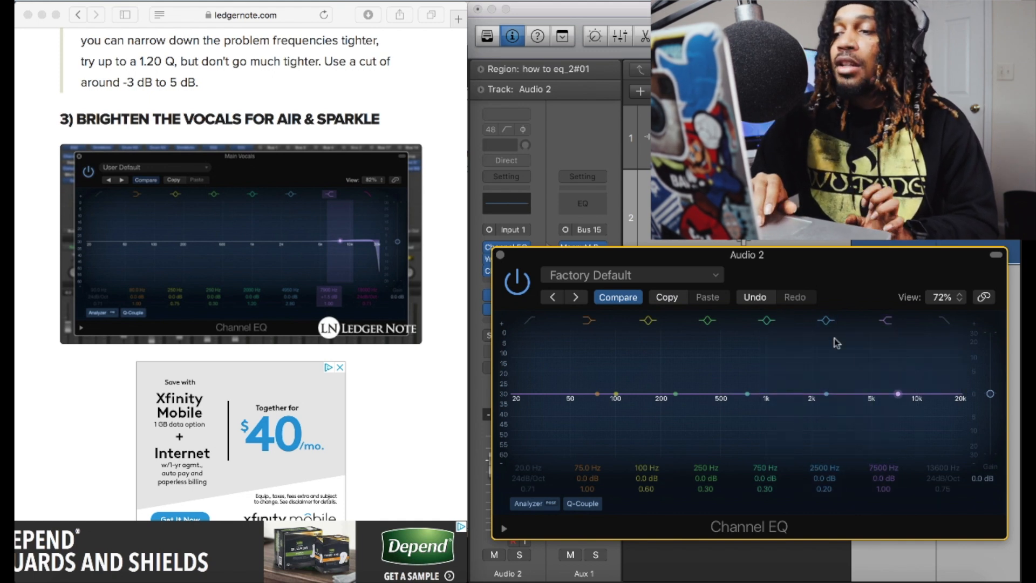
Step: Read the article's section on brightening the vocals, including its starting settings for the high shelf and high roll-off
scroll(367, 263, "down", 5)
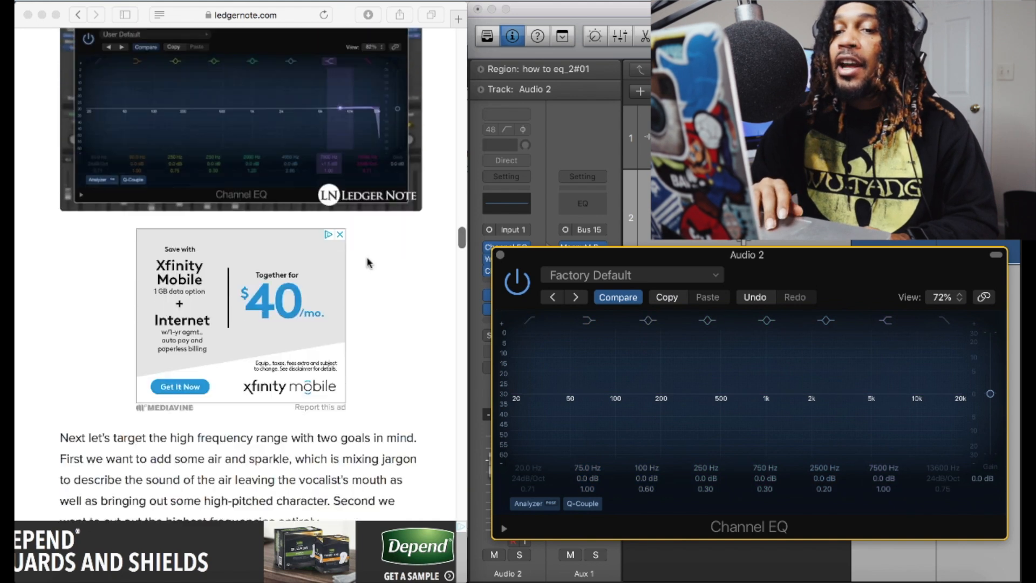
scroll(367, 263, "down", 15)
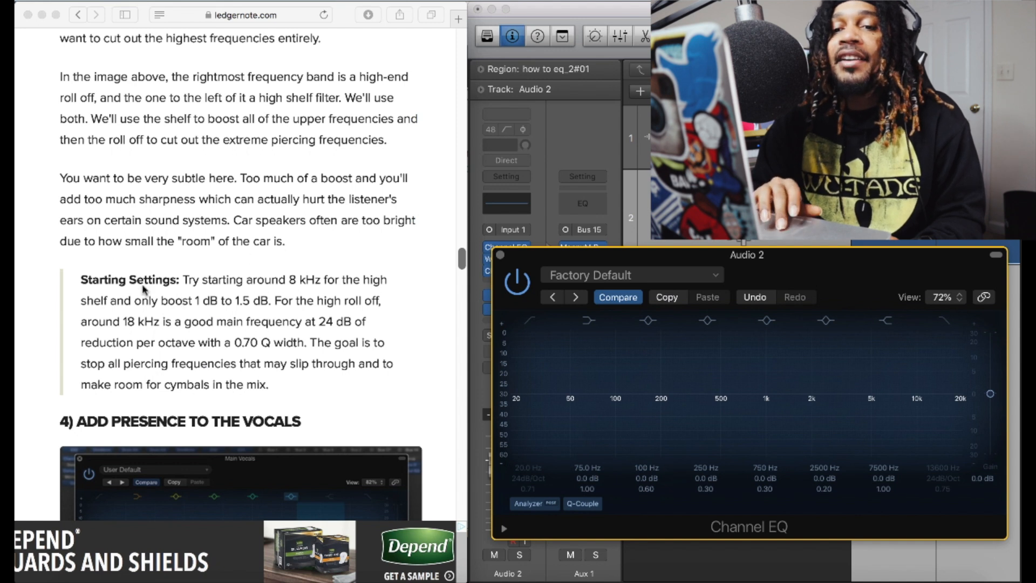
scroll(219, 309, "down", 2)
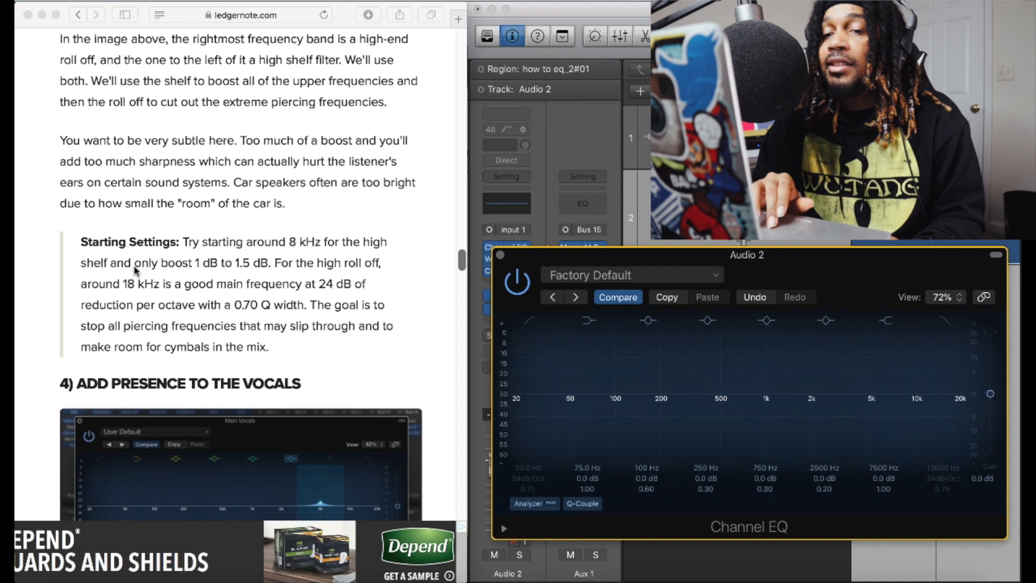
scroll(270, 325, "down", 2)
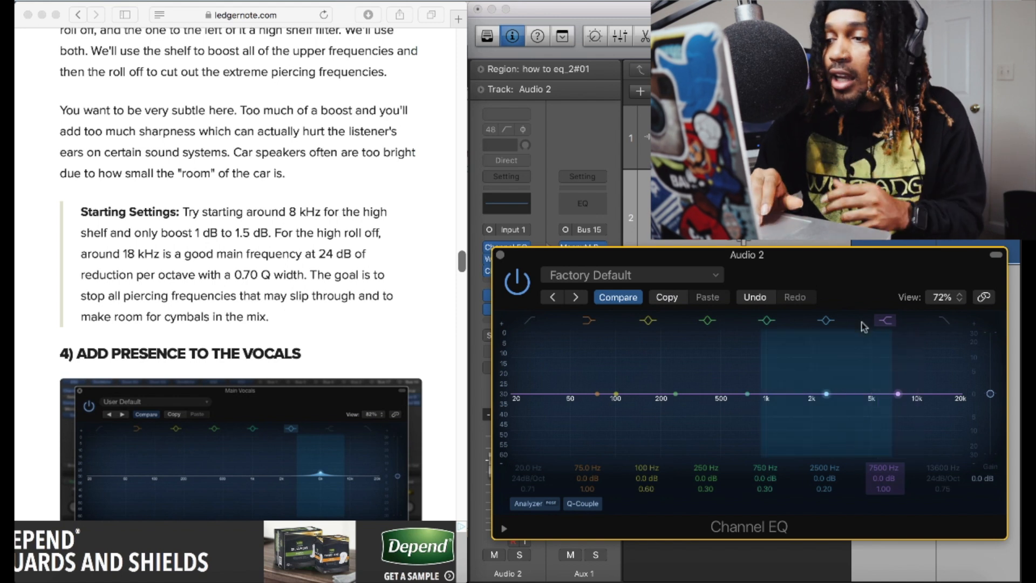
Step: Read the article's sections on adding presence and boosting the core vocal frequencies, including the core boost's starting settings
scroll(340, 321, "down", 5)
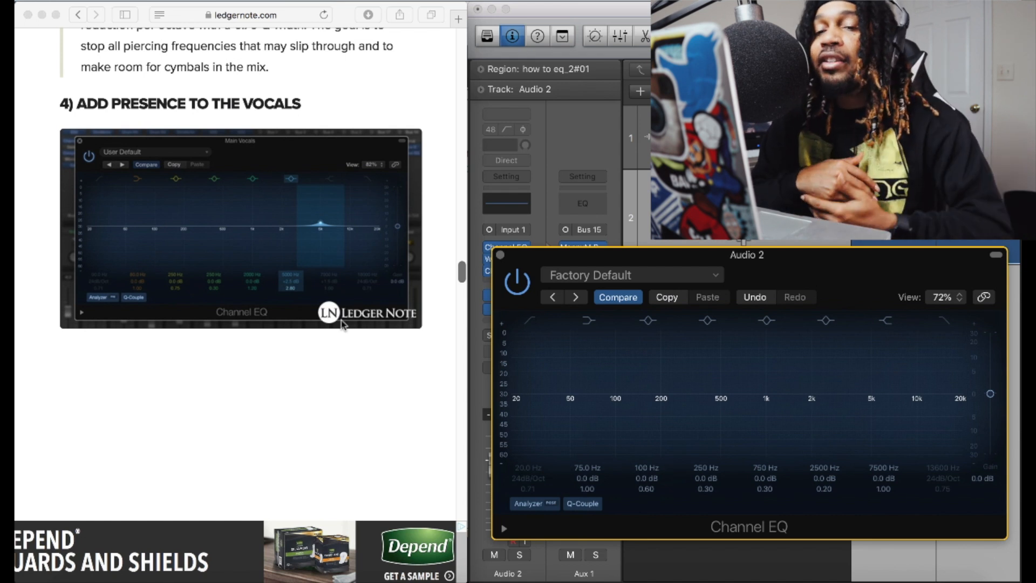
scroll(334, 276, "down", 5)
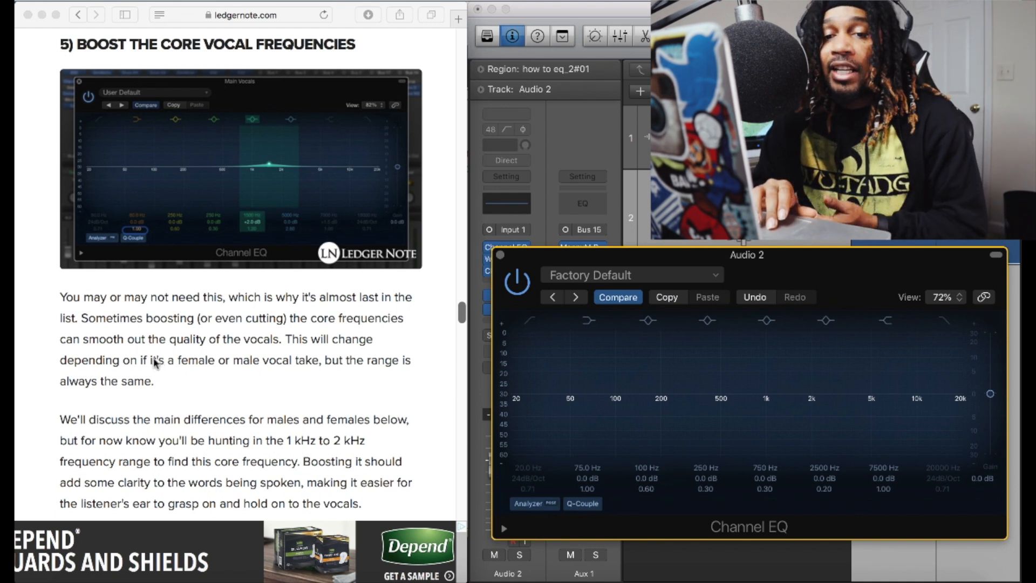
scroll(155, 361, "down", 5)
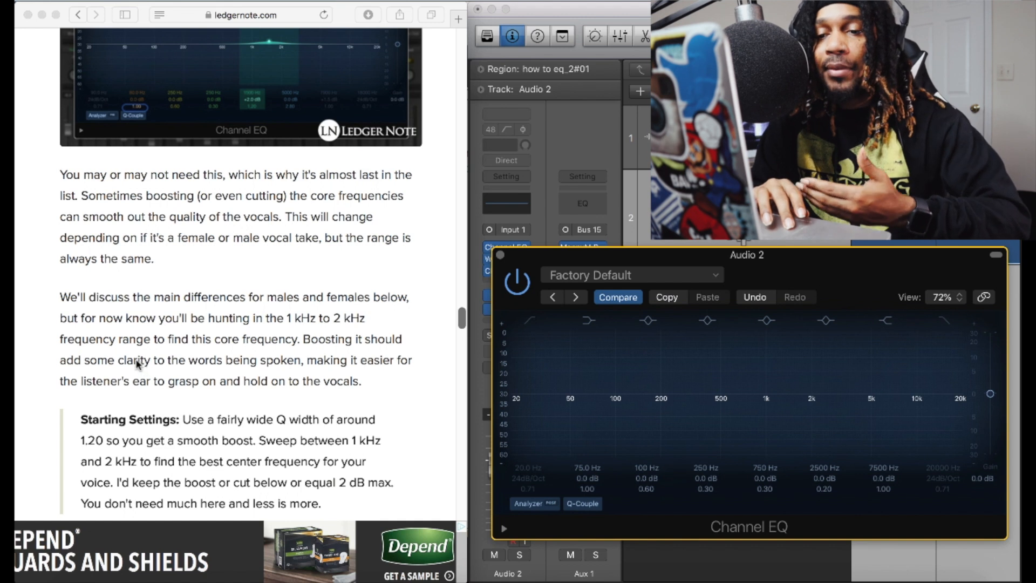
Step: Boost the core-frequency peak band by 3 dB at about 1360 Hz during playback, and turn it into a 2.5 dB cut
left_click_drag(751, 396, 789, 389)
key("space")
mouse_move(788, 392)
left_mouse_down()
mouse_move(790, 342)
mouse_move(788, 387)
left_mouse_up()
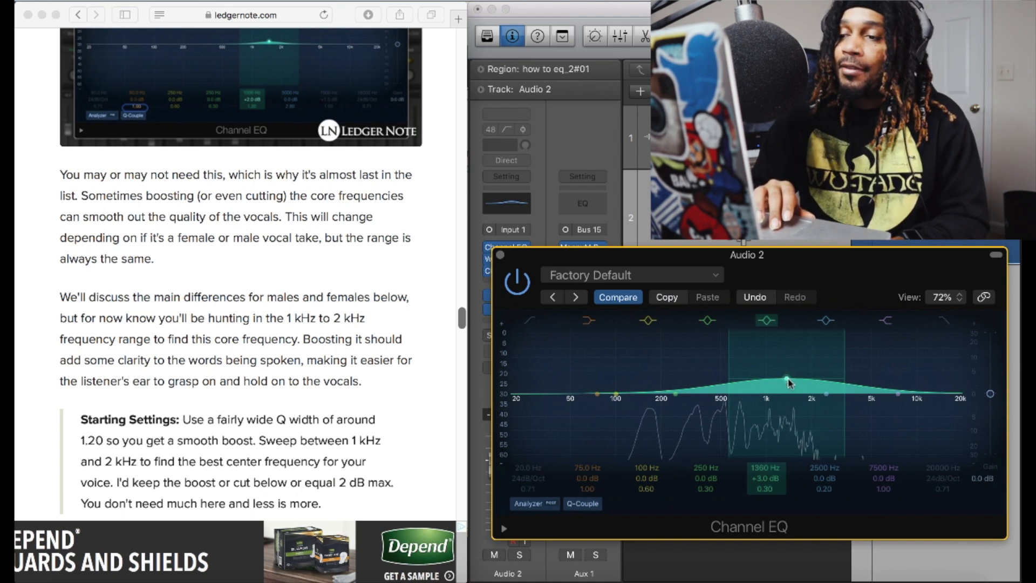
left_click_drag(788, 382, 785, 409)
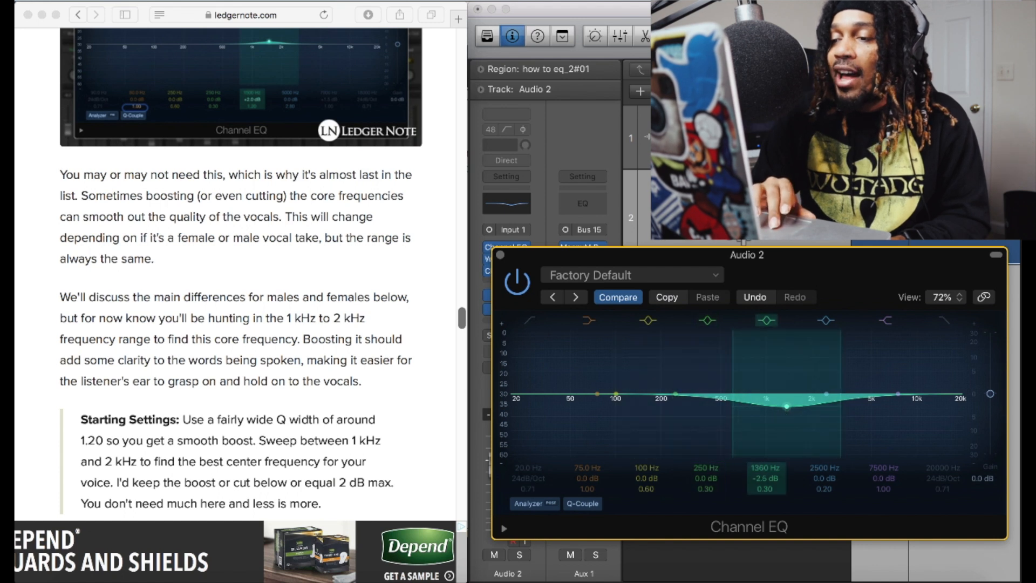
Step: Try core-band boosts of 2 dB at 1540 Hz and 1.5 dB at 1400 Hz with a Q of 0.75, and reset the band
left_click_drag(735, 425, 793, 379)
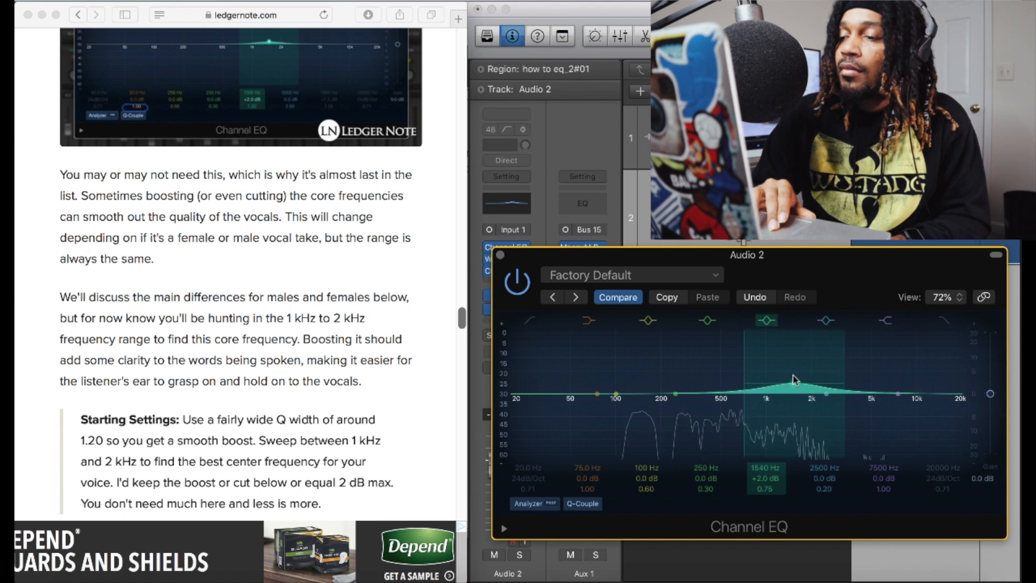
mouse_move(792, 379)
left_mouse_down()
mouse_move(782, 358)
mouse_move(789, 381)
left_mouse_up()
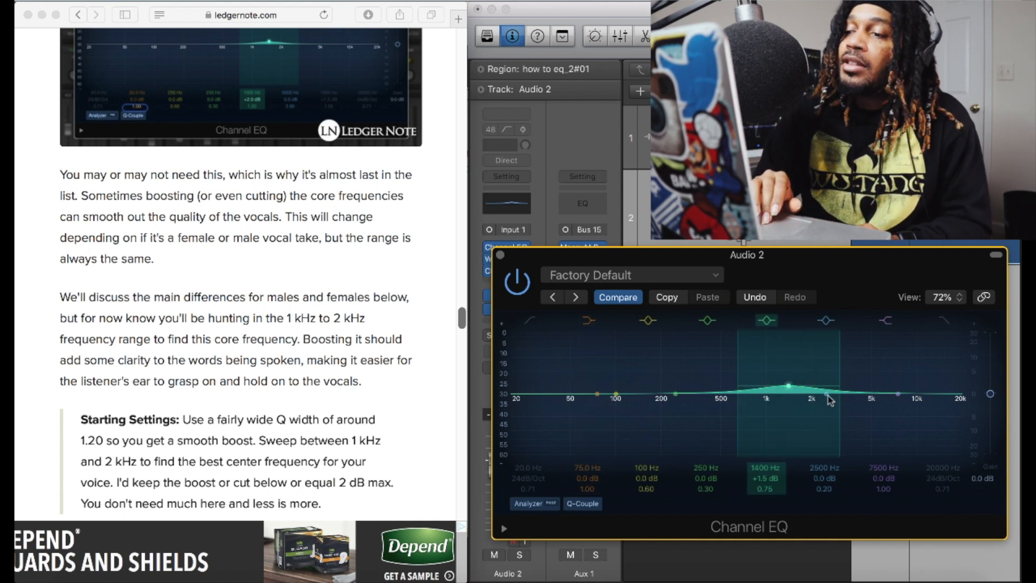
left_click(786, 382, "alt")
left_click(786, 396, "alt")
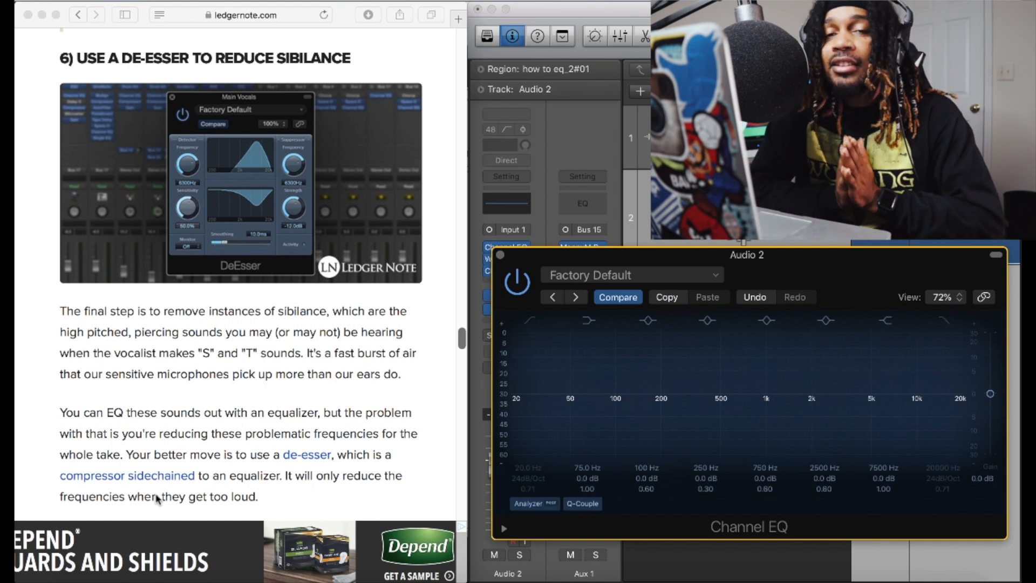
Step: Read the article's de-esser section with its starting settings and the recap of values for all six steps
scroll(157, 499, "down", 5)
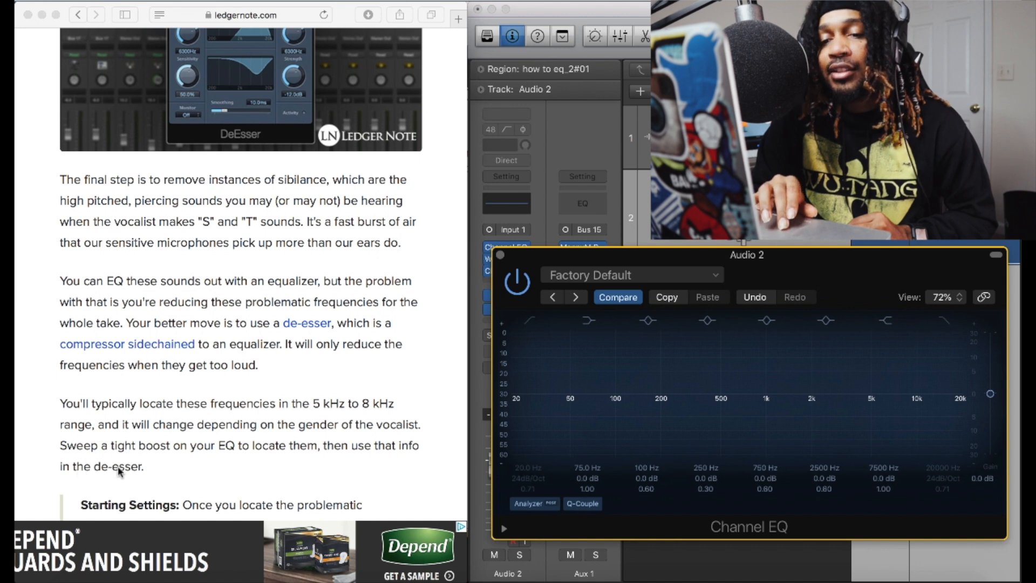
scroll(196, 335, "down", 10)
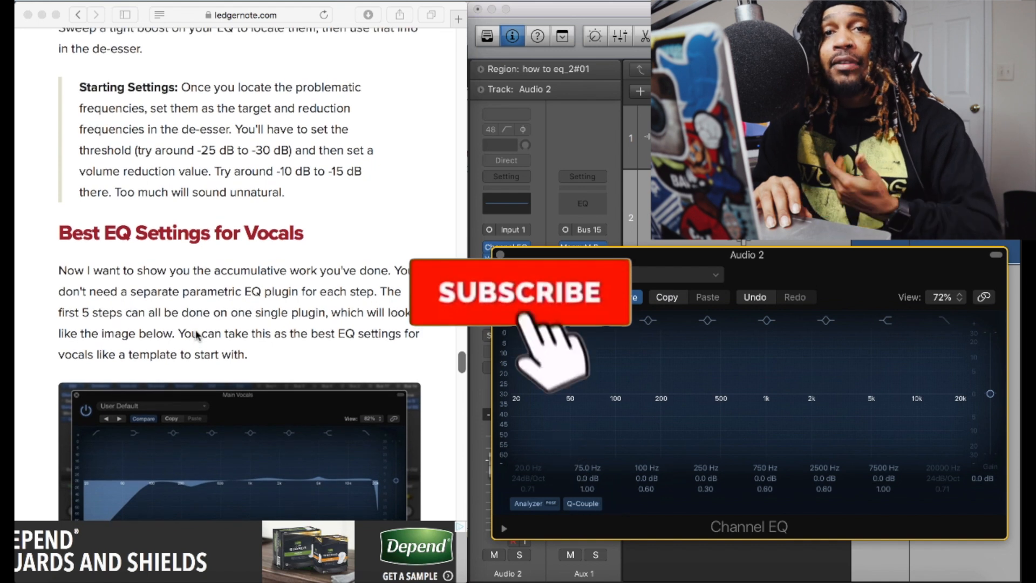
scroll(197, 336, "down", 3)
scroll(196, 336, "down", 6)
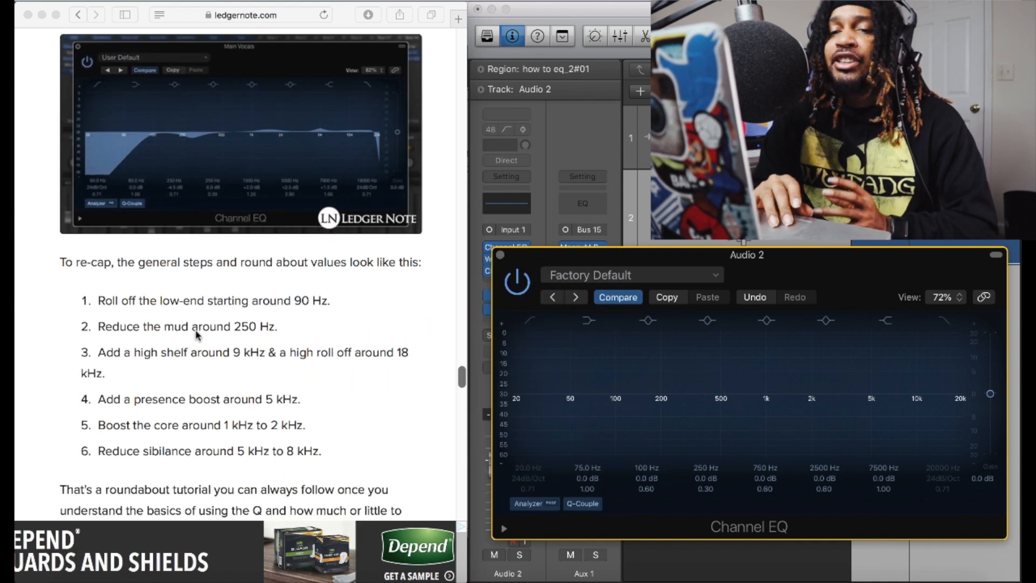
scroll(196, 335, "down", 4)
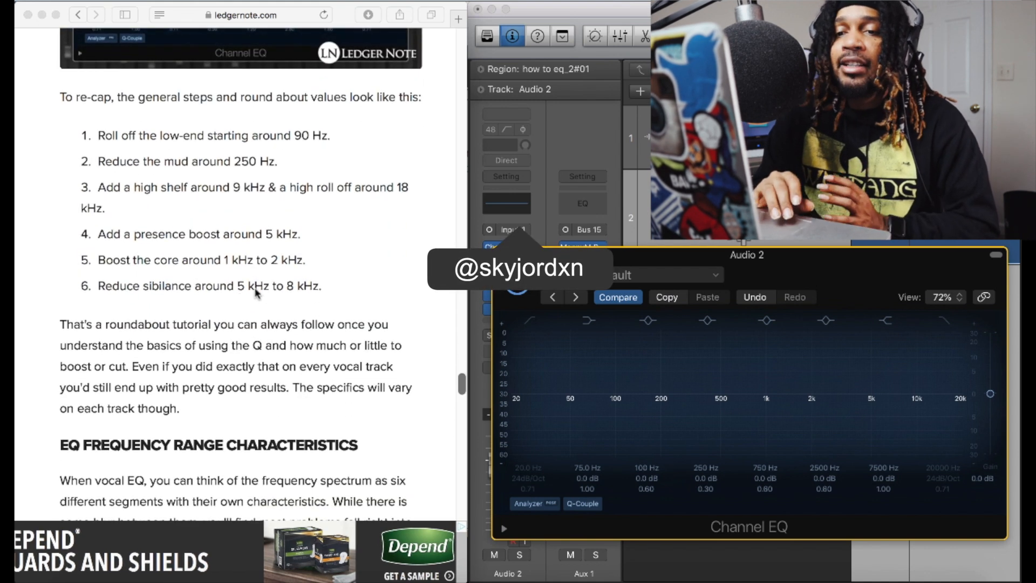
Step: Review the list of EQ frequency range characteristics, revisit the best-settings section, and continue to the article's conclusion
scroll(255, 293, "down", 7)
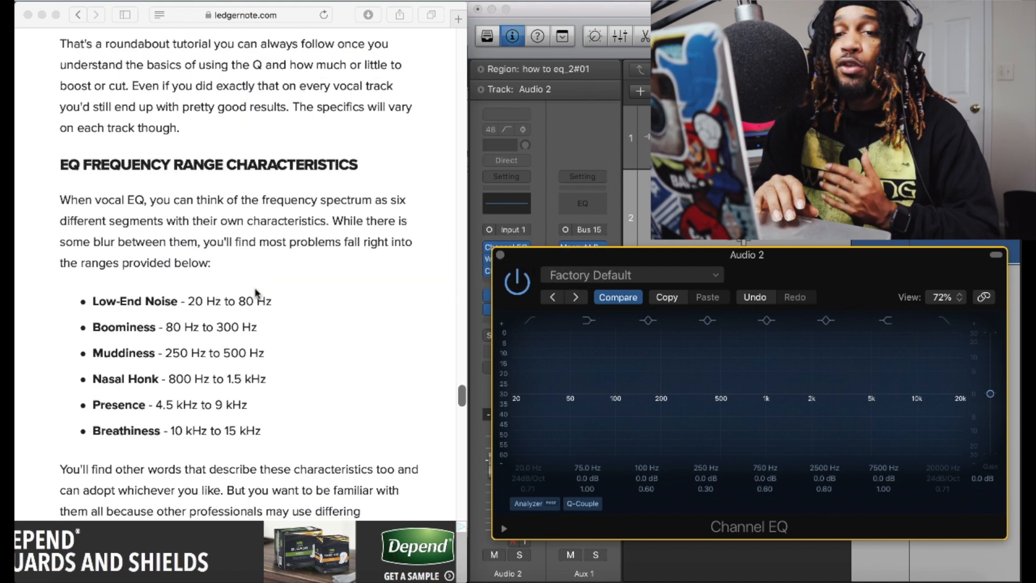
scroll(254, 291, "down", 1)
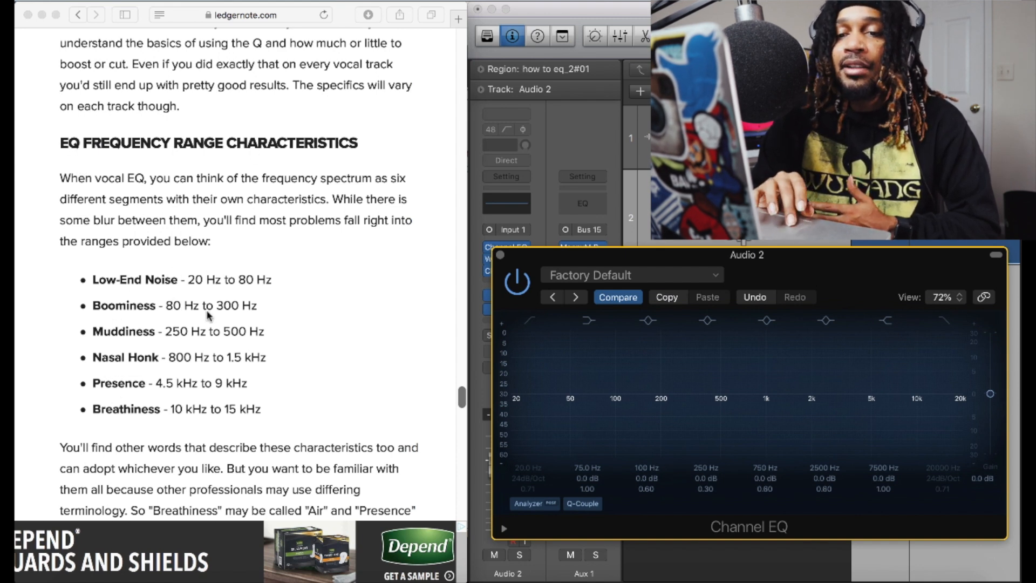
scroll(236, 376, "up", 2)
scroll(235, 376, "up", 15)
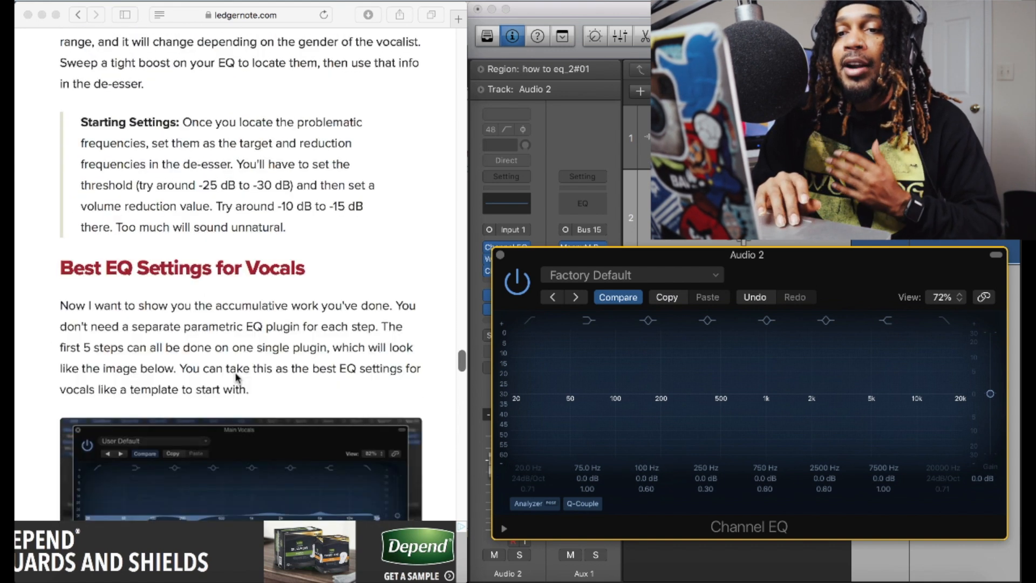
scroll(235, 376, "up", 3)
scroll(236, 376, "up", 2)
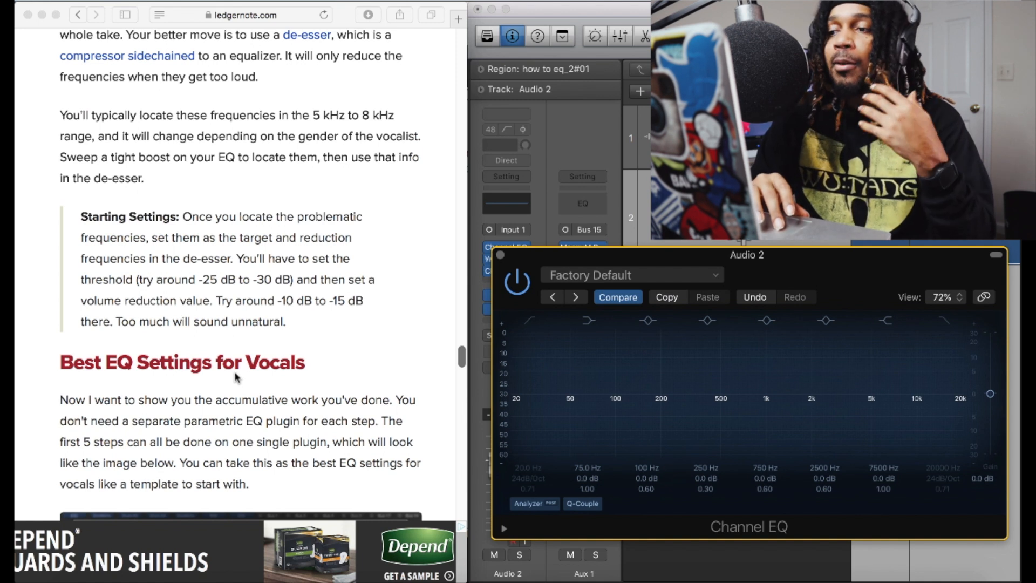
scroll(242, 380, "down", 15)
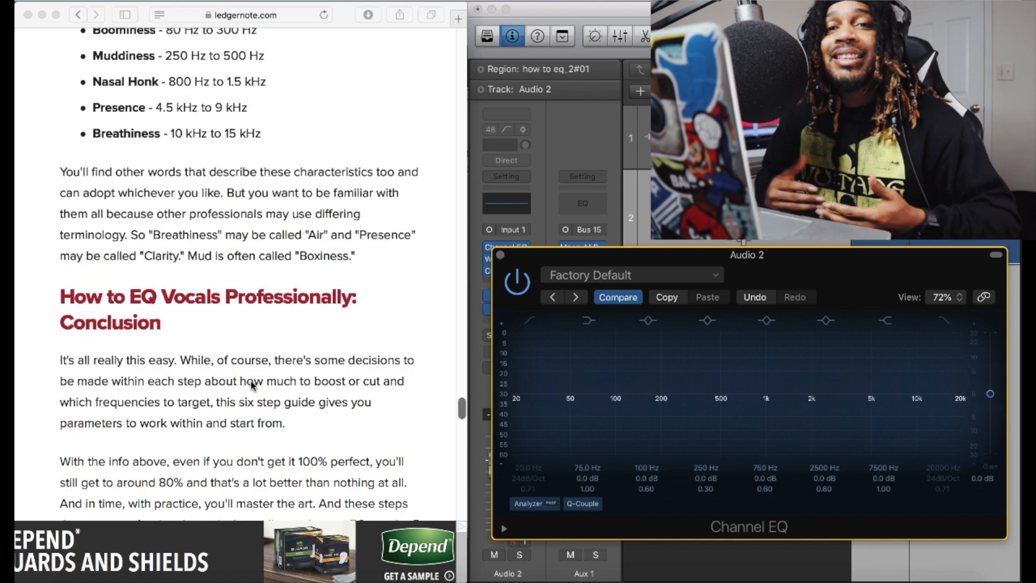